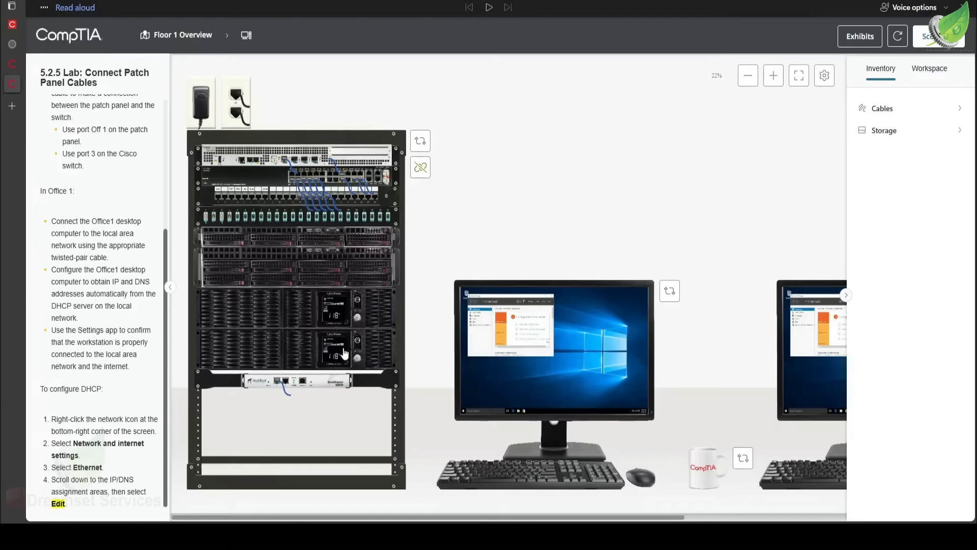
Examine the patch panel and Cisco switch in the rack and reread the Networking Closet cabling instructions.
{"action": "scroll", "coordinate": [312, 231], "scroll_direction": "up", "scroll_amount": 2}
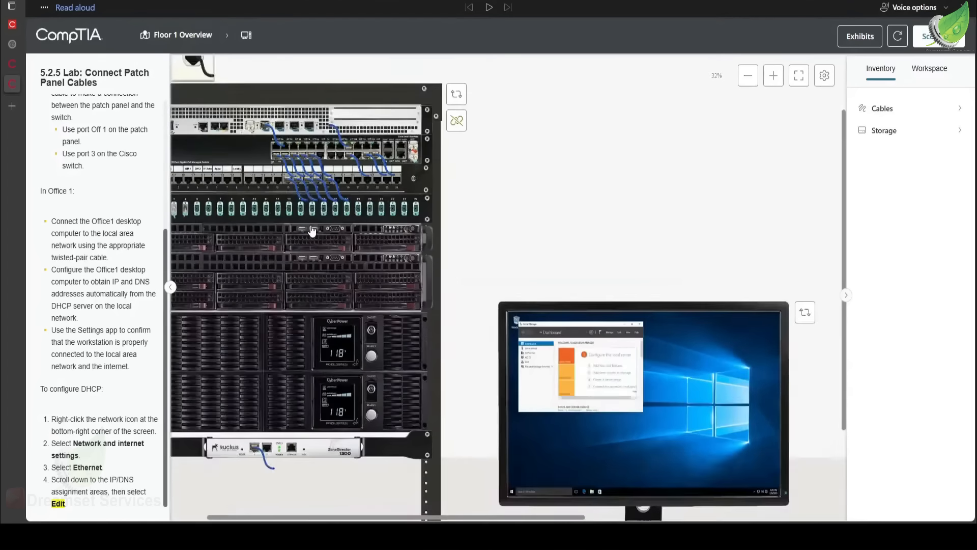
{"action": "scroll", "coordinate": [355, 248], "scroll_direction": "up", "scroll_amount": 1}
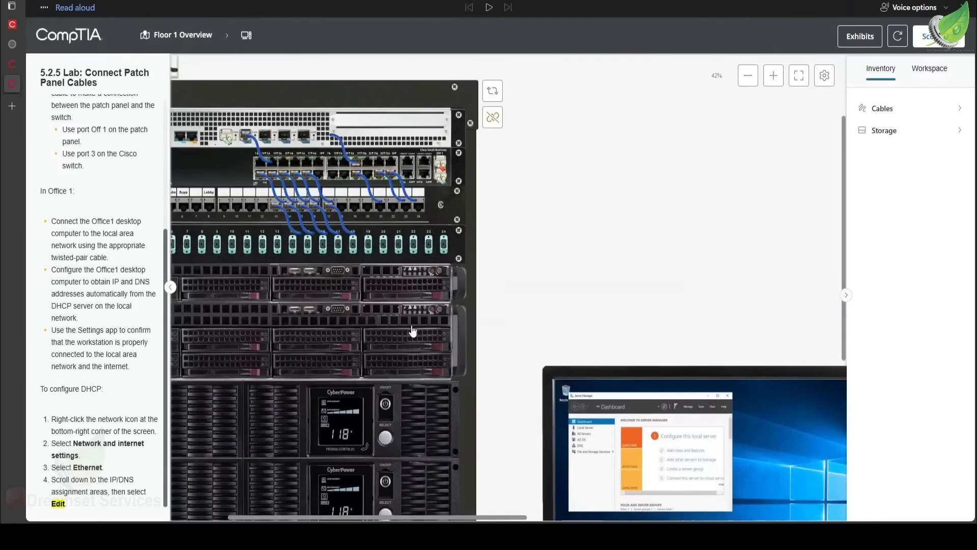
{"action": "scroll", "coordinate": [252, 376], "scroll_direction": "up", "scroll_amount": 2}
{"action": "scroll", "coordinate": [252, 376], "scroll_direction": "up", "scroll_amount": 2}
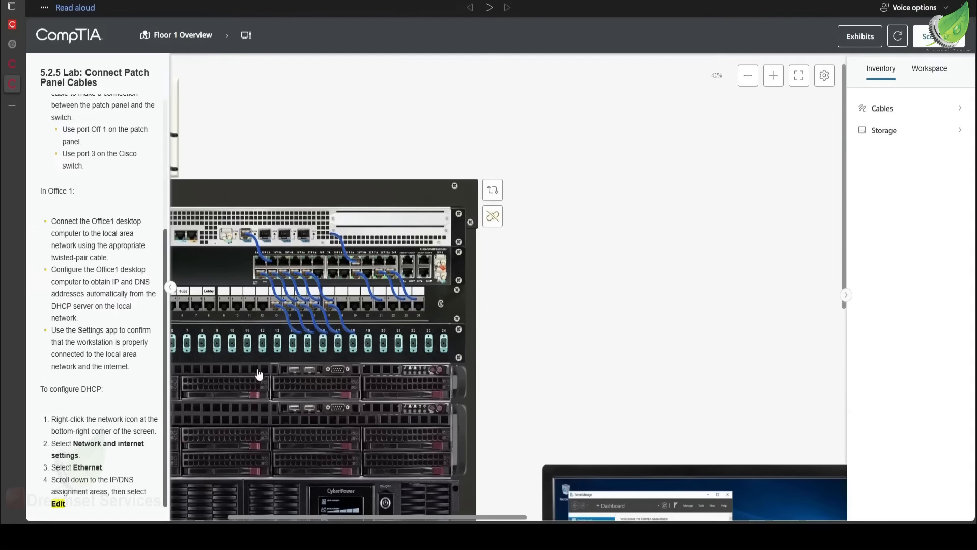
{"action": "scroll", "coordinate": [347, 409], "scroll_direction": "up", "scroll_amount": 1}
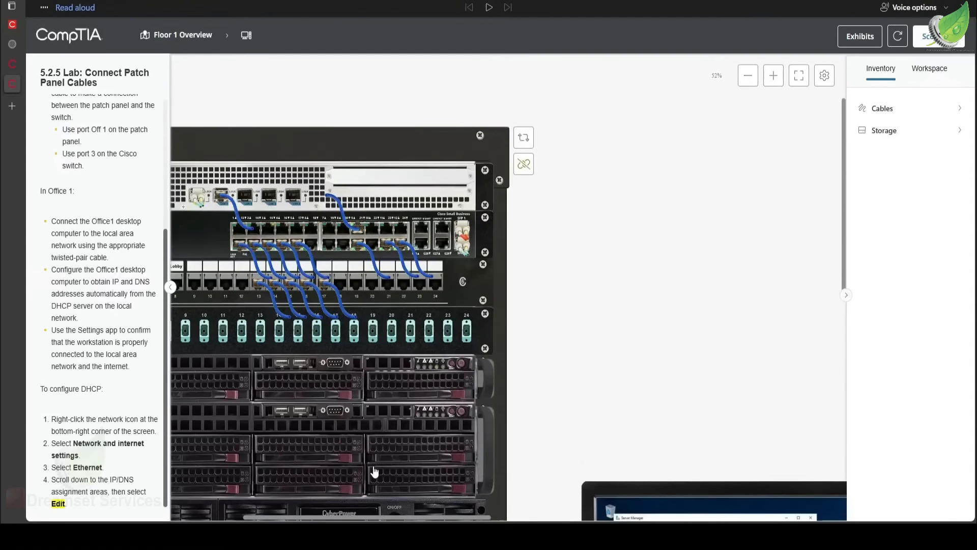
{"action": "left_click_drag", "start_coordinate": [361, 520], "coordinate": [278, 505]}
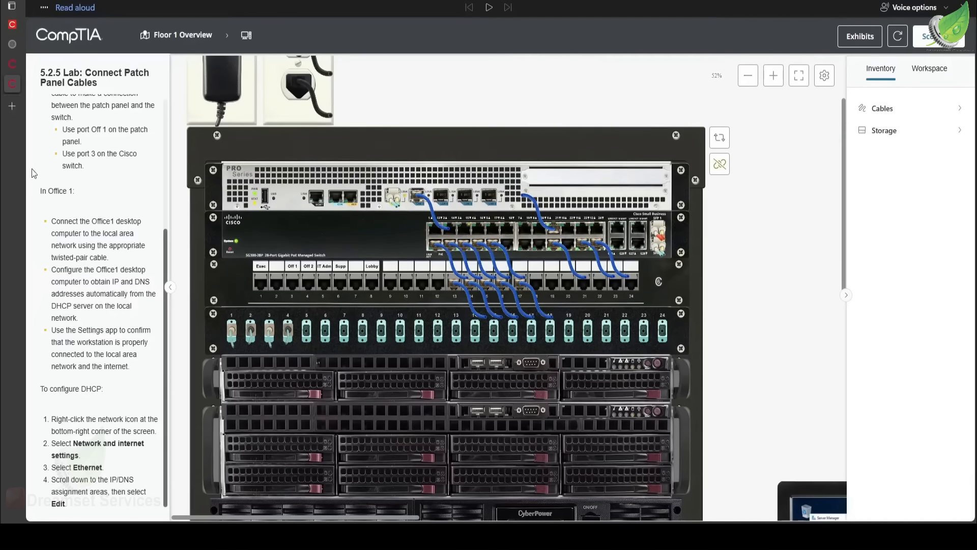
{"action": "scroll", "coordinate": [113, 176], "scroll_direction": "up", "scroll_amount": 3}
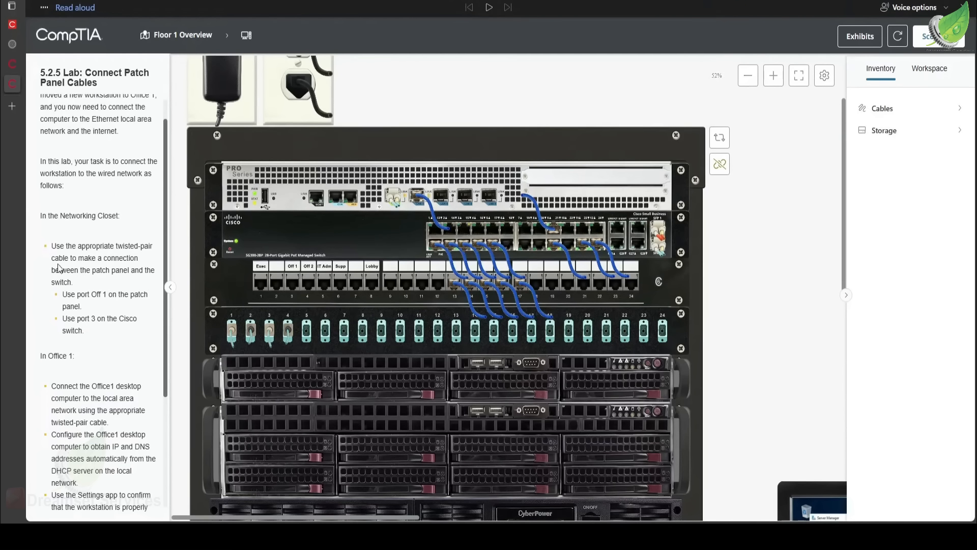
Connect one RJ45 connector of a Cat6a cable to port Off 1 on the patch panel.
{"action": "left_click", "coordinate": [896, 110]}
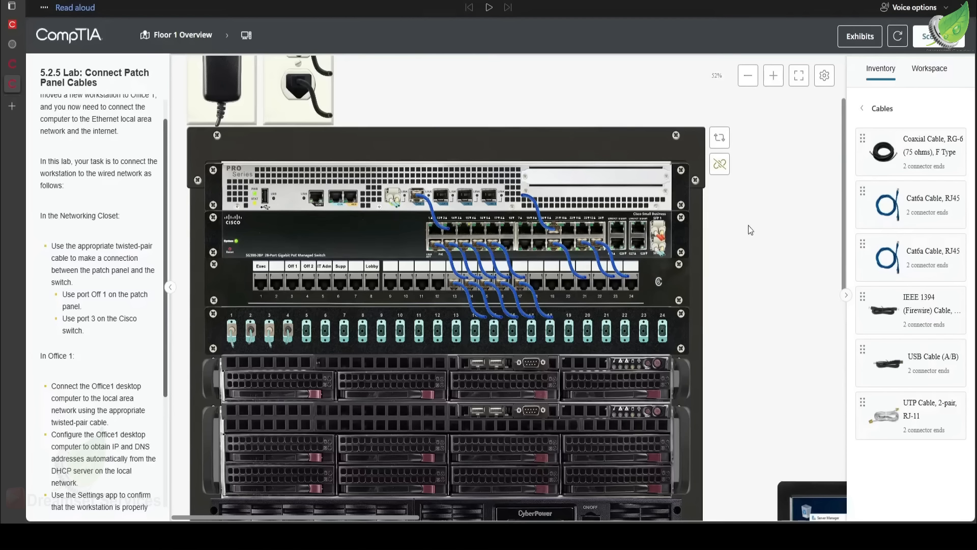
{"action": "mouse_move", "coordinate": [912, 210]}
{"action": "left_mouse_down"}
{"action": "mouse_move", "coordinate": [740, 256]}
{"action": "mouse_move", "coordinate": [915, 209]}
{"action": "left_mouse_up"}
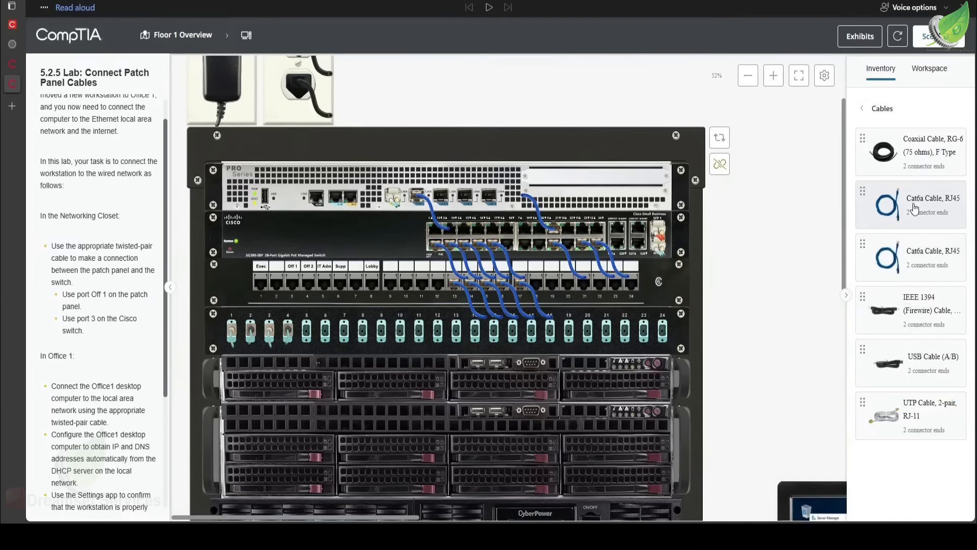
{"action": "left_click", "coordinate": [914, 209]}
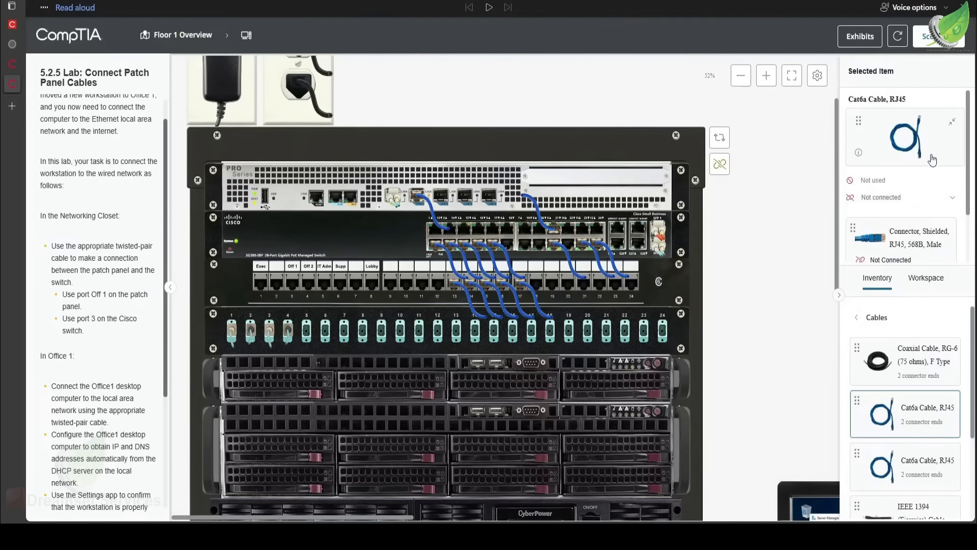
{"action": "scroll", "coordinate": [891, 227], "scroll_direction": "down", "scroll_amount": 1}
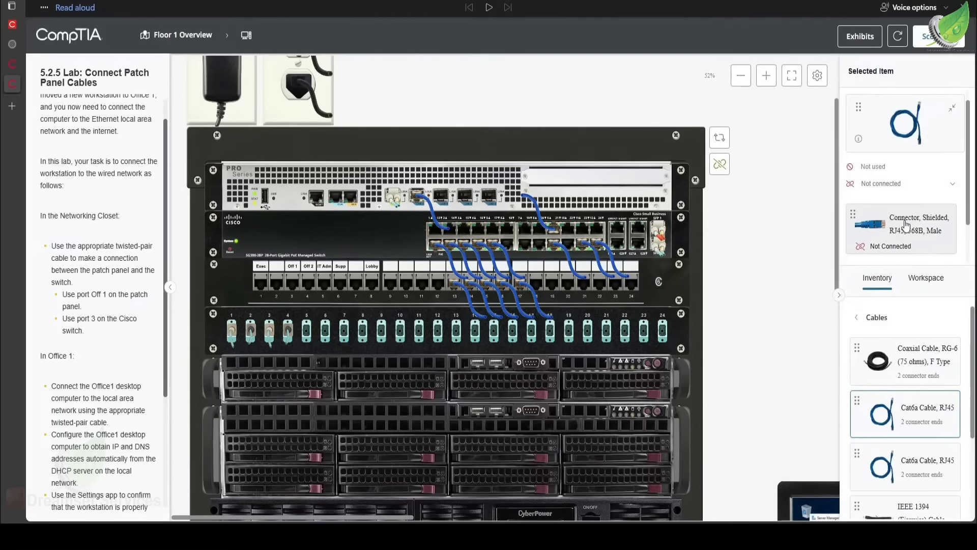
{"action": "scroll", "coordinate": [924, 234], "scroll_direction": "down", "scroll_amount": 3}
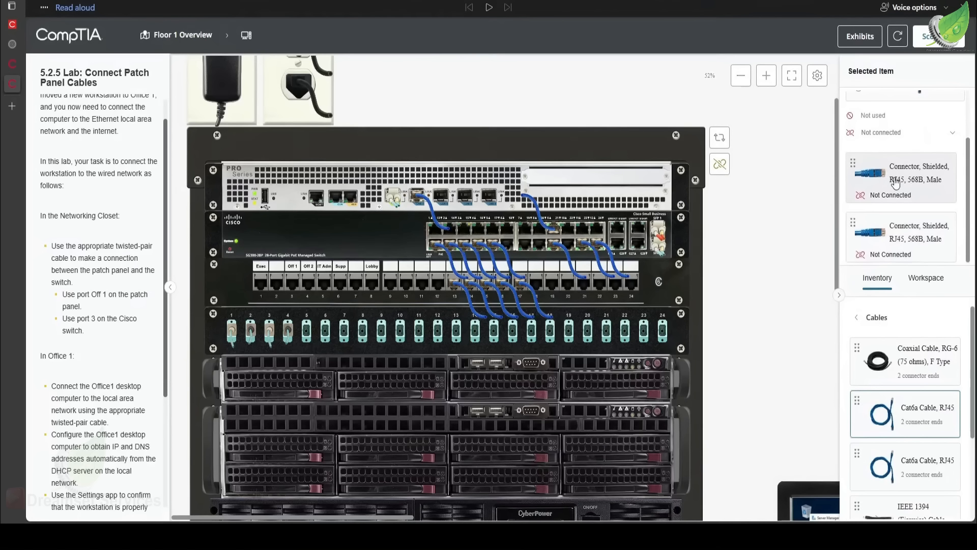
{"action": "left_click", "coordinate": [896, 183]}
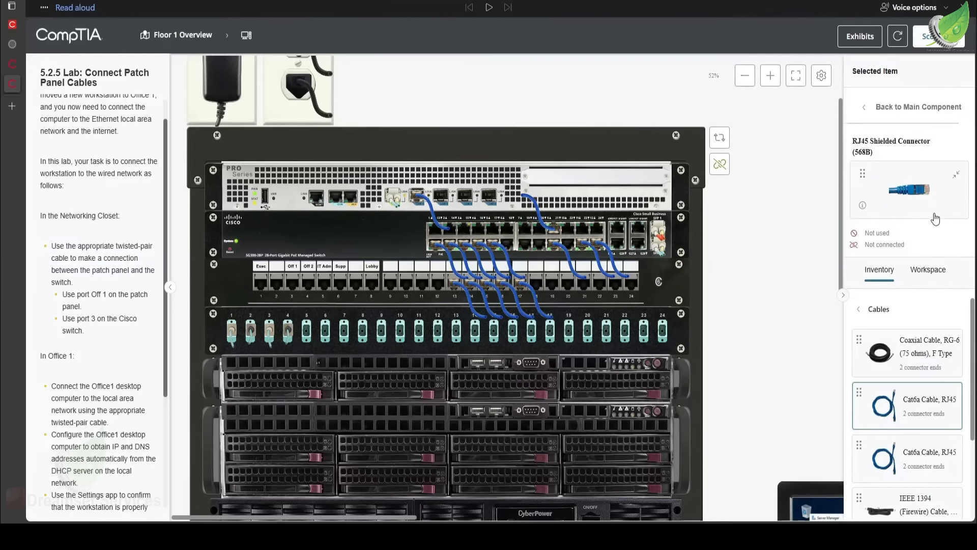
{"action": "left_click", "coordinate": [871, 108]}
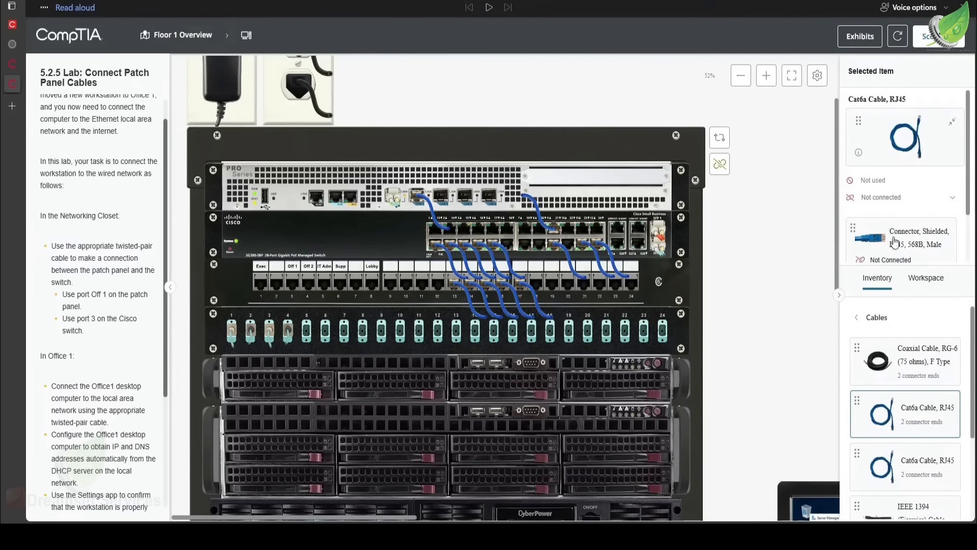
{"action": "scroll", "coordinate": [895, 239], "scroll_direction": "down", "scroll_amount": 1}
{"action": "left_click_drag", "start_coordinate": [881, 187], "coordinate": [295, 290]}
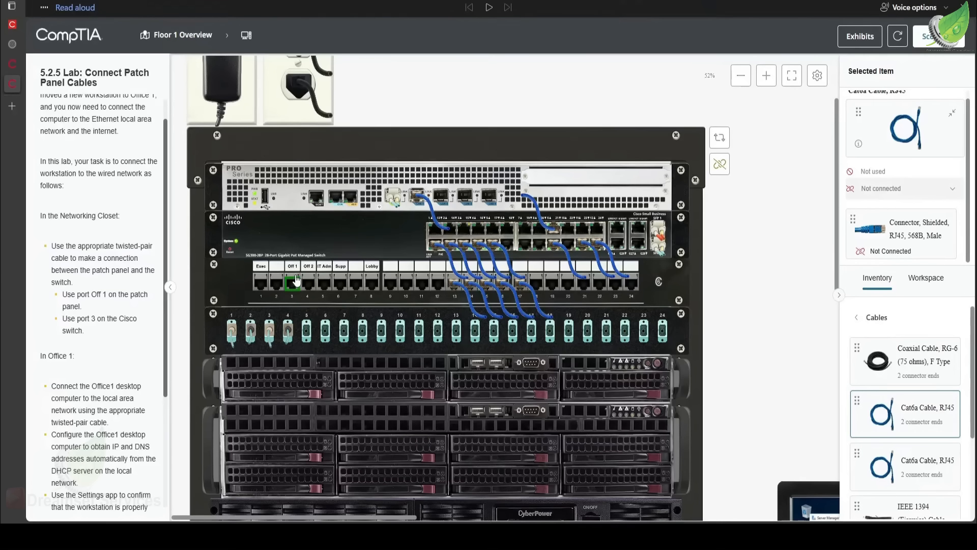
{"action": "left_click", "coordinate": [302, 281]}
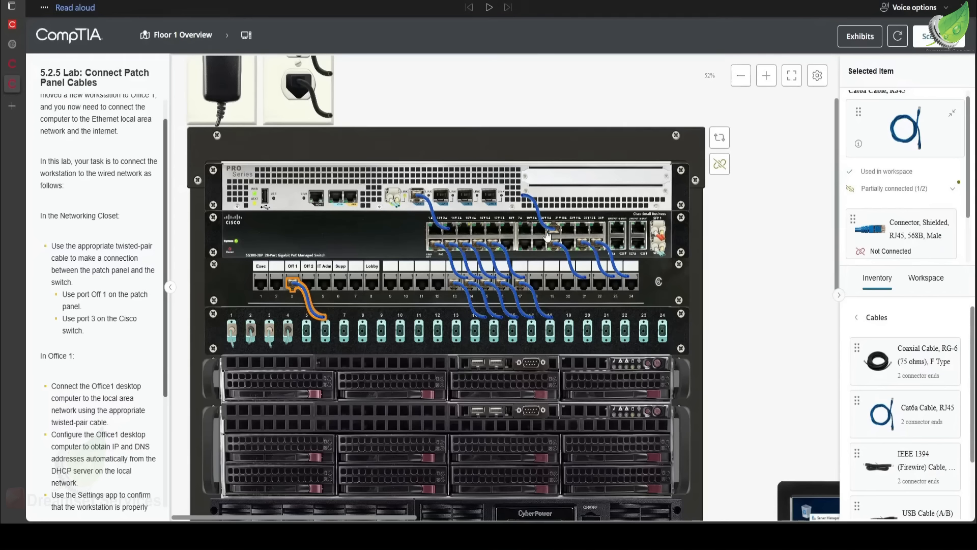
Connect the Cat6a cable's other RJ45 connector to port 3 on the Cisco switch.
{"action": "scroll", "coordinate": [456, 227], "scroll_direction": "up", "scroll_amount": 2}
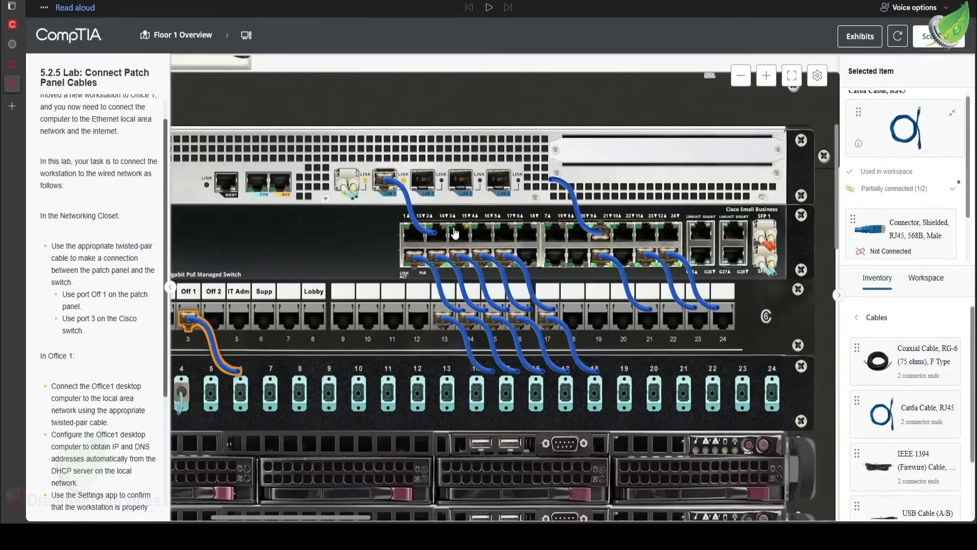
{"action": "scroll", "coordinate": [456, 227], "scroll_direction": "up", "scroll_amount": 2}
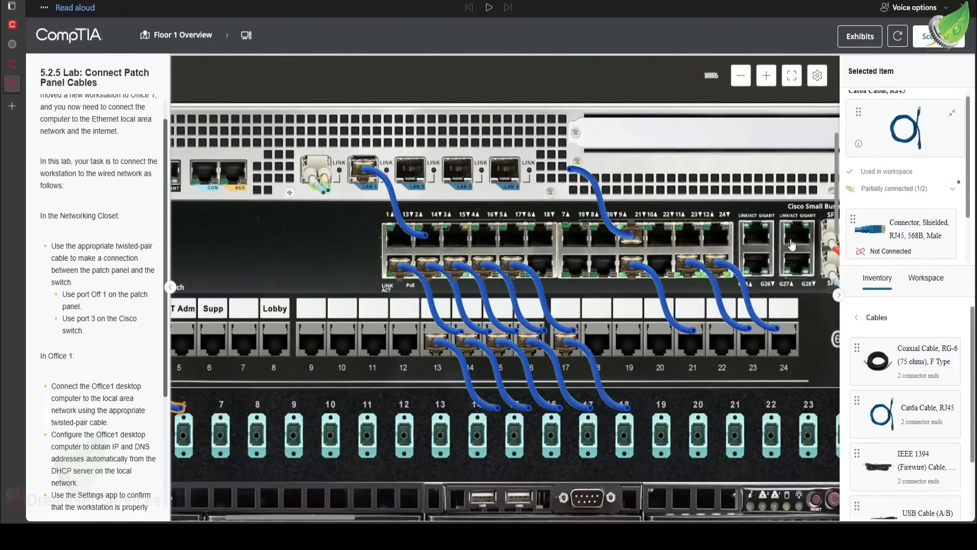
{"action": "left_click_drag", "start_coordinate": [900, 228], "coordinate": [456, 242]}
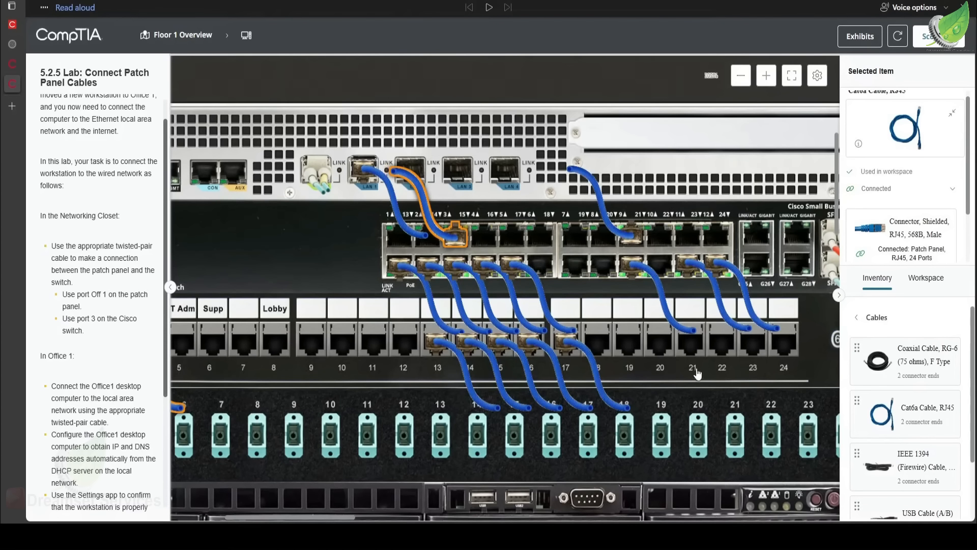
Inspect the new cable's two ends at switch port 3 and patch panel port Off 1.
{"action": "scroll", "coordinate": [605, 335], "scroll_direction": "down", "scroll_amount": 4}
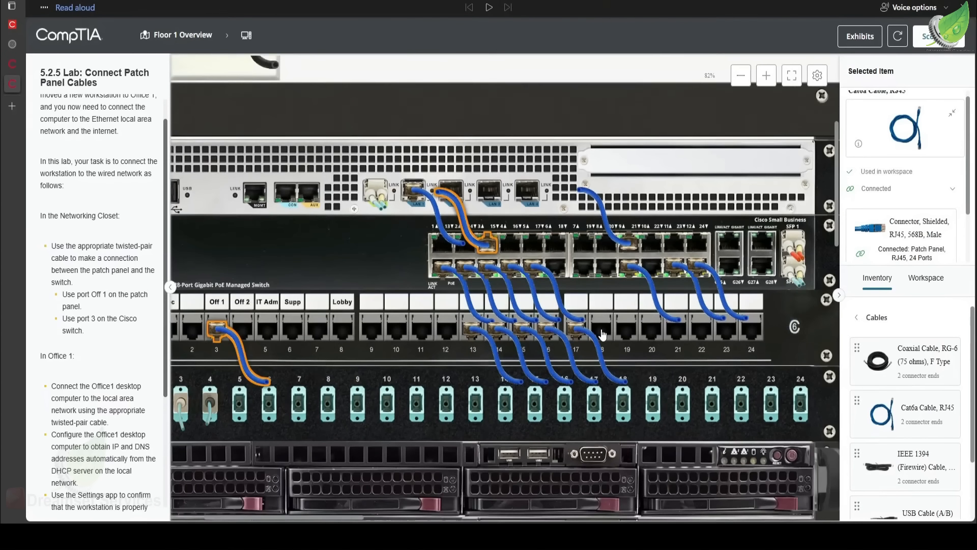
{"action": "scroll", "coordinate": [602, 334], "scroll_direction": "down", "scroll_amount": 2}
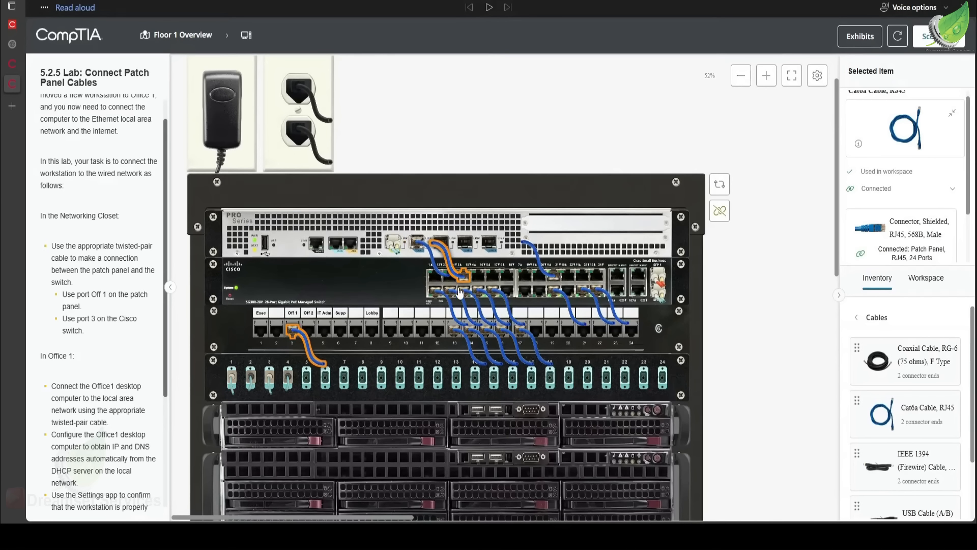
{"action": "scroll", "coordinate": [468, 268], "scroll_direction": "up", "scroll_amount": 3}
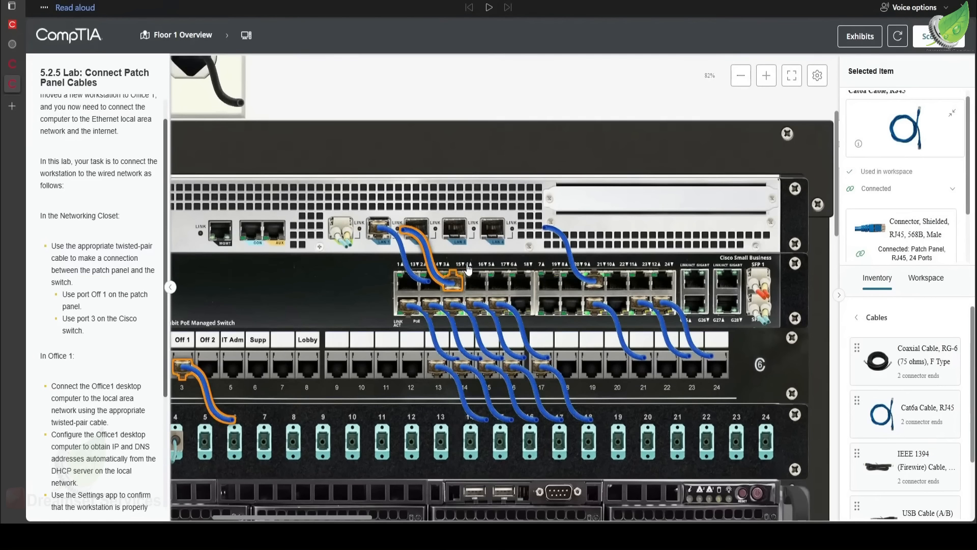
{"action": "scroll", "coordinate": [467, 268], "scroll_direction": "up", "scroll_amount": 4}
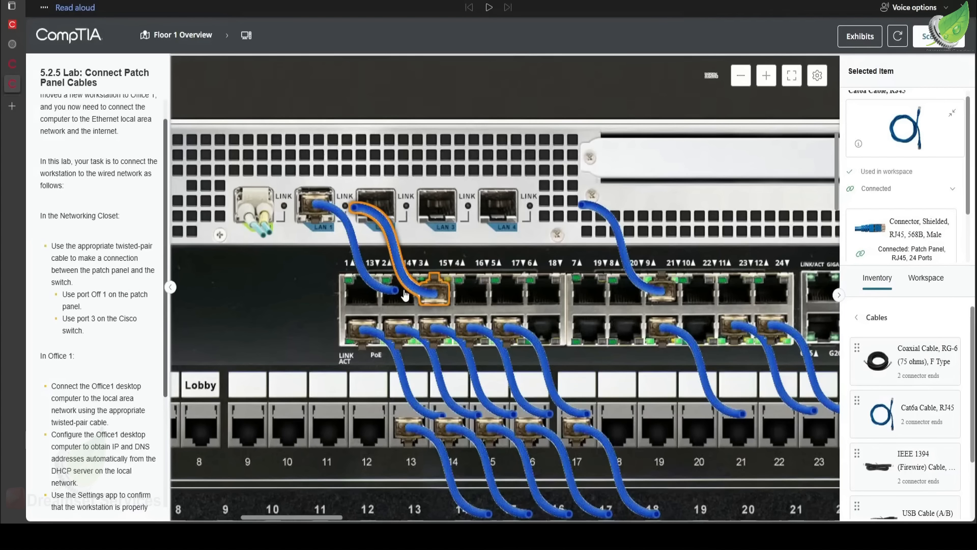
{"action": "scroll", "coordinate": [407, 294], "scroll_direction": "down", "scroll_amount": 3}
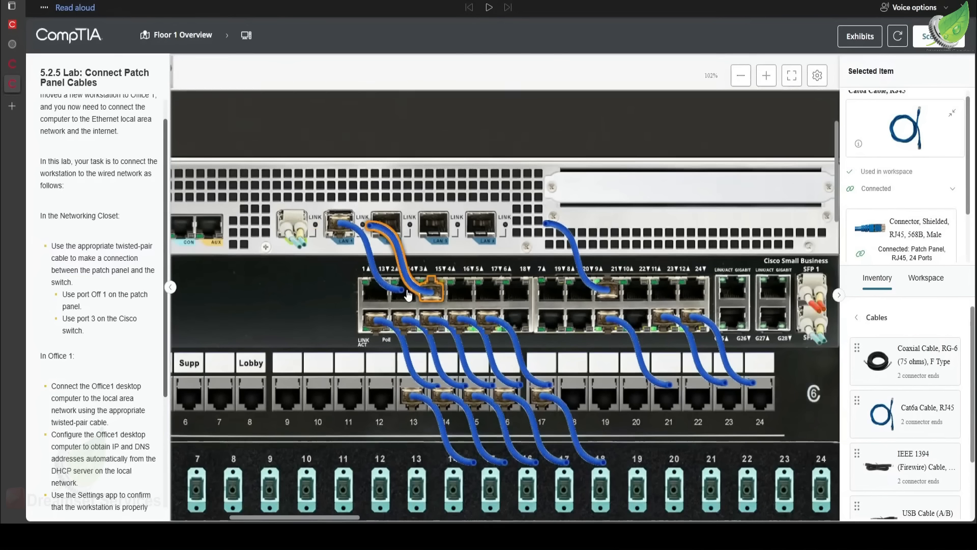
{"action": "scroll", "coordinate": [407, 295], "scroll_direction": "down", "scroll_amount": 4}
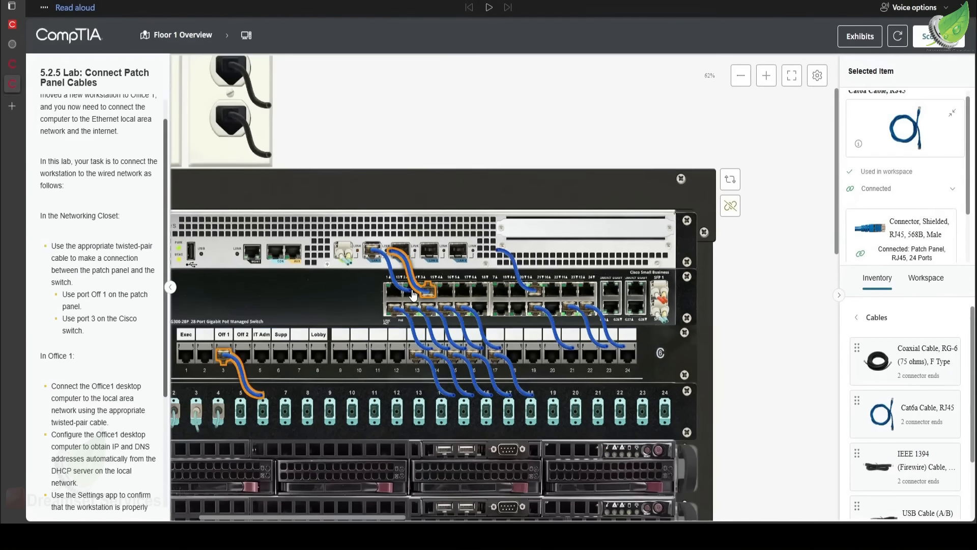
{"action": "scroll", "coordinate": [413, 296], "scroll_direction": "down", "scroll_amount": 2}
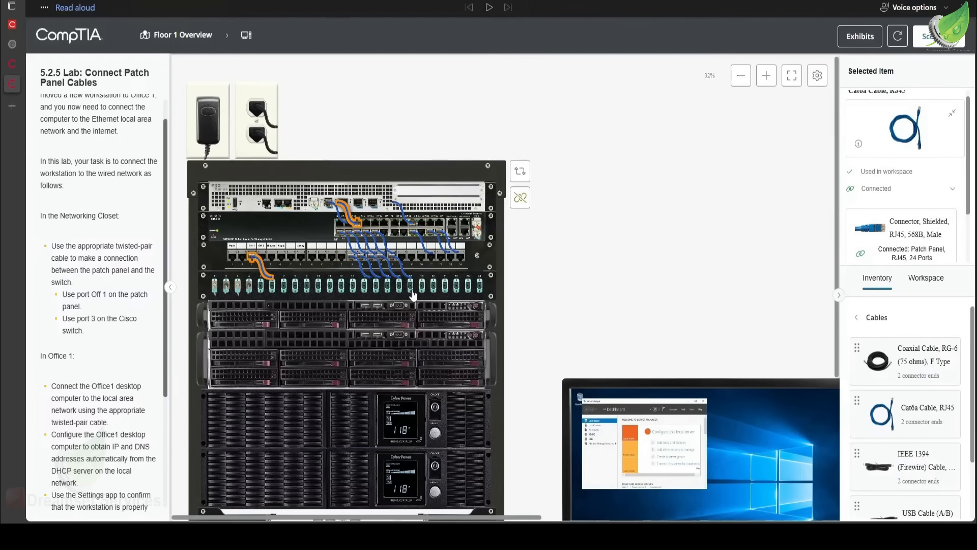
Open the Office 1 hardware from the floor overview and show the back of the computer case.
{"action": "left_click", "coordinate": [189, 36]}
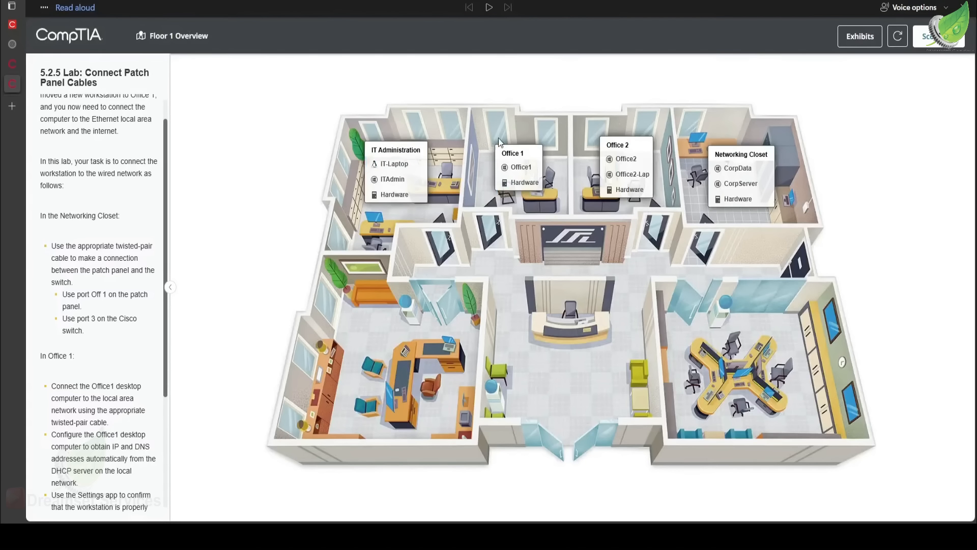
{"action": "left_click", "coordinate": [525, 184]}
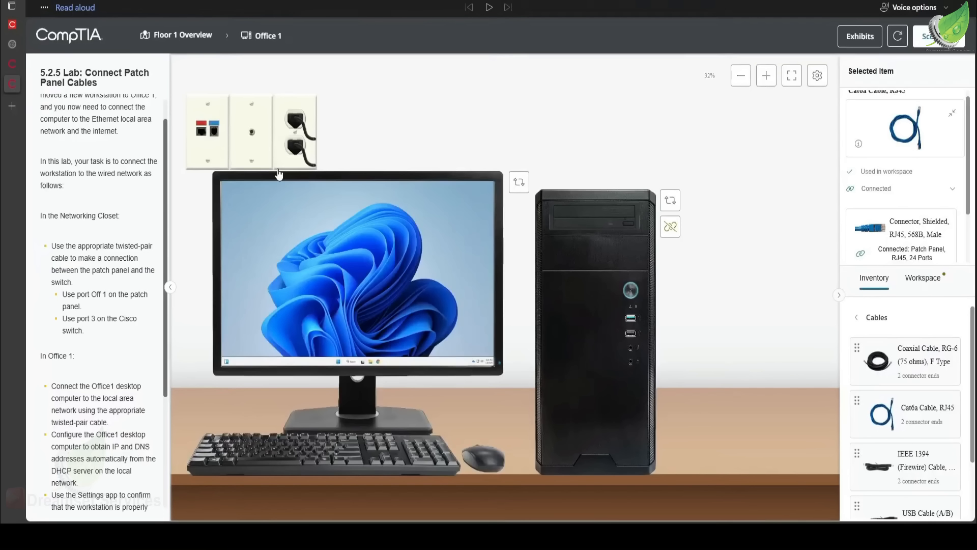
{"action": "left_click", "coordinate": [670, 200]}
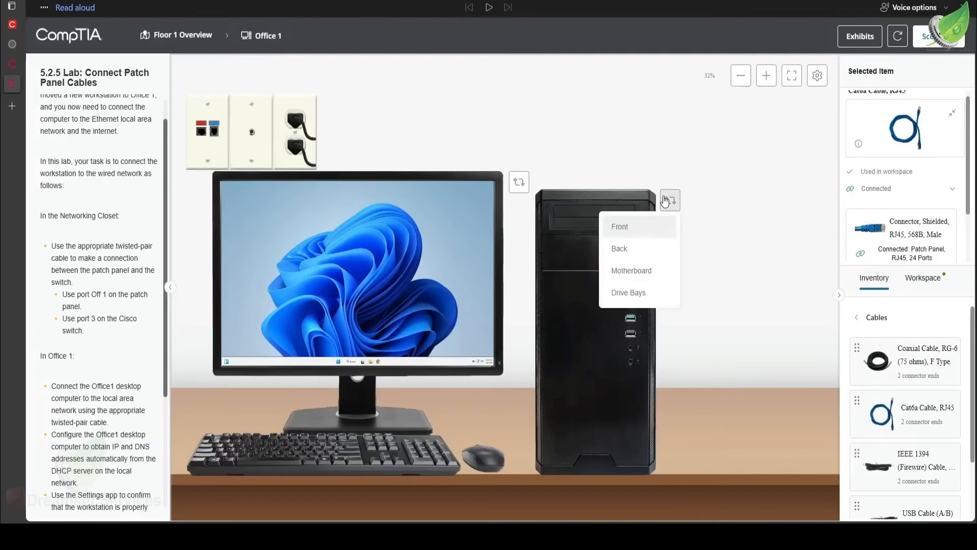
{"action": "left_click", "coordinate": [640, 250]}
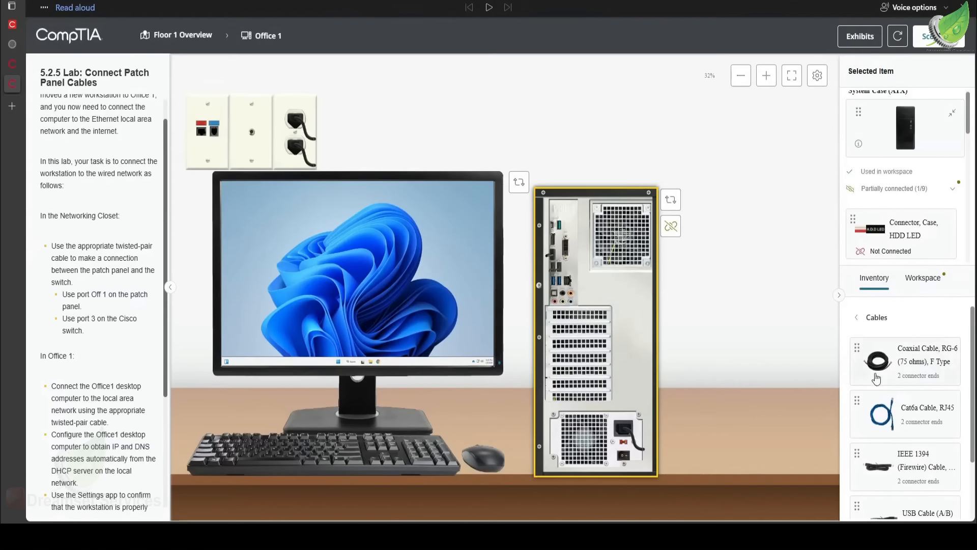
Connect the remaining Cat6a RJ45 cable from the Office1 computer's Ethernet port to the wall plate's red-labelled network jack.
{"action": "left_click", "coordinate": [914, 415]}
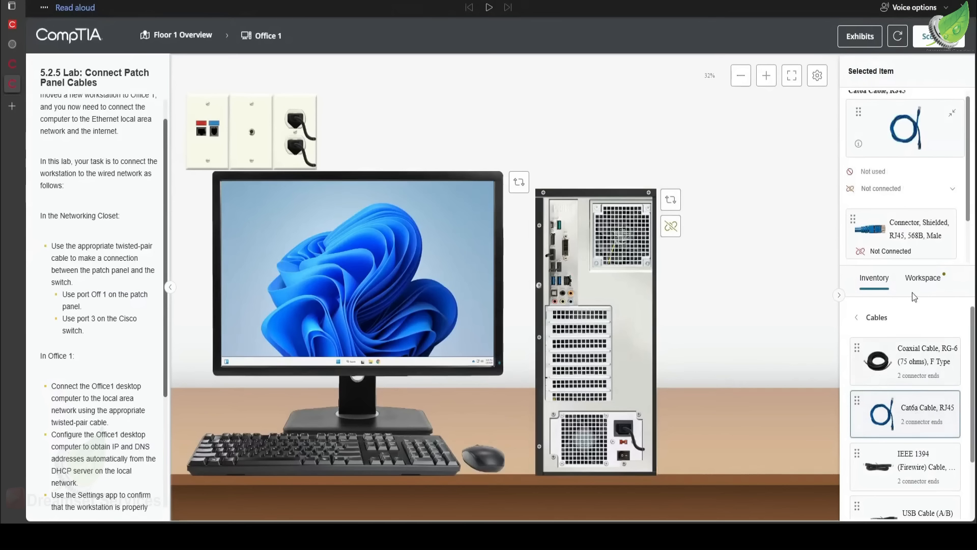
{"action": "left_click_drag", "start_coordinate": [871, 231], "coordinate": [569, 285]}
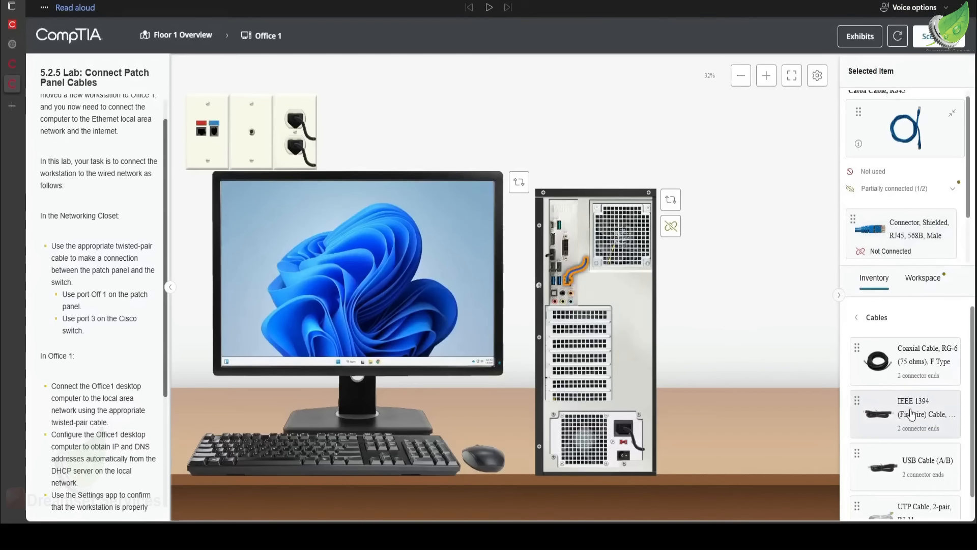
{"action": "left_click_drag", "start_coordinate": [892, 238], "coordinate": [202, 135]}
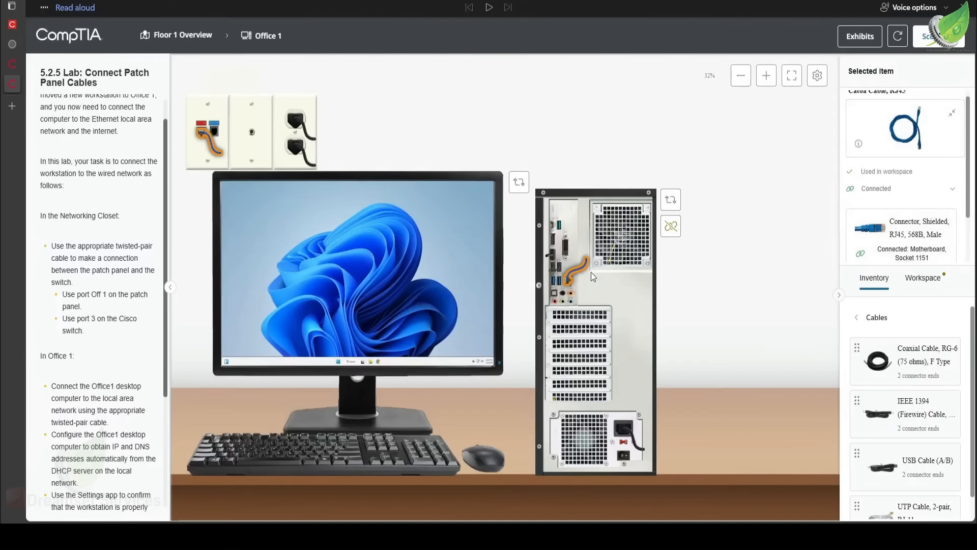
{"action": "scroll", "coordinate": [593, 276], "scroll_direction": "up", "scroll_amount": 5}
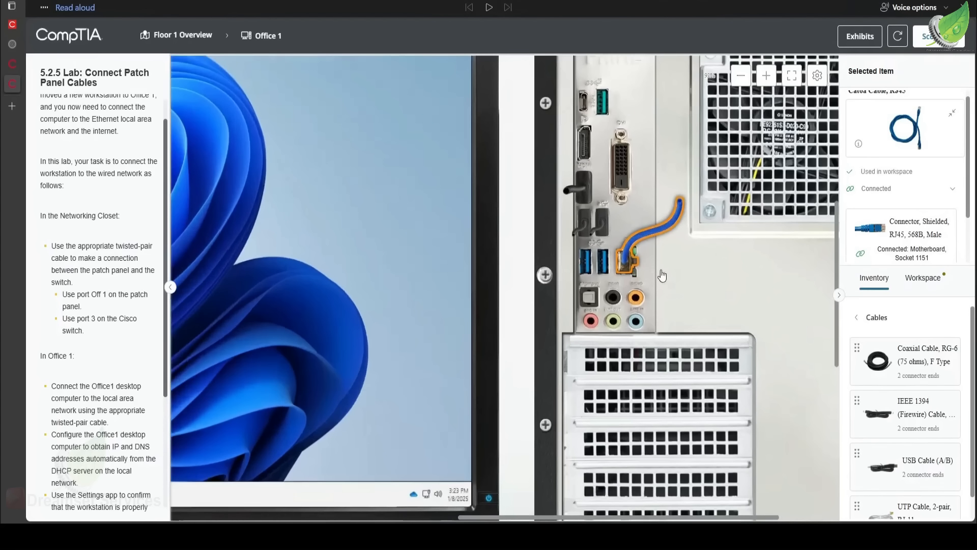
{"action": "scroll", "coordinate": [397, 260], "scroll_direction": "down", "scroll_amount": 3}
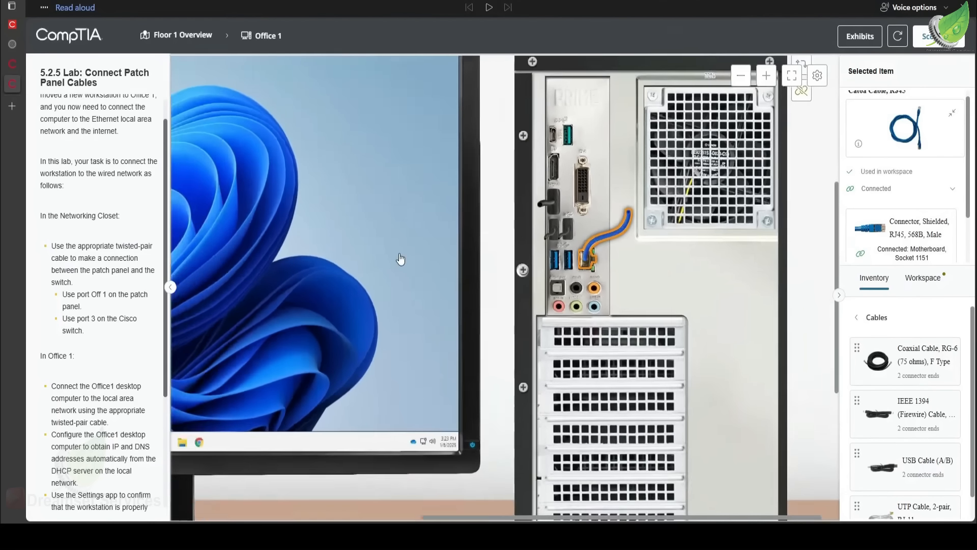
{"action": "scroll", "coordinate": [398, 259], "scroll_direction": "down", "scroll_amount": 3}
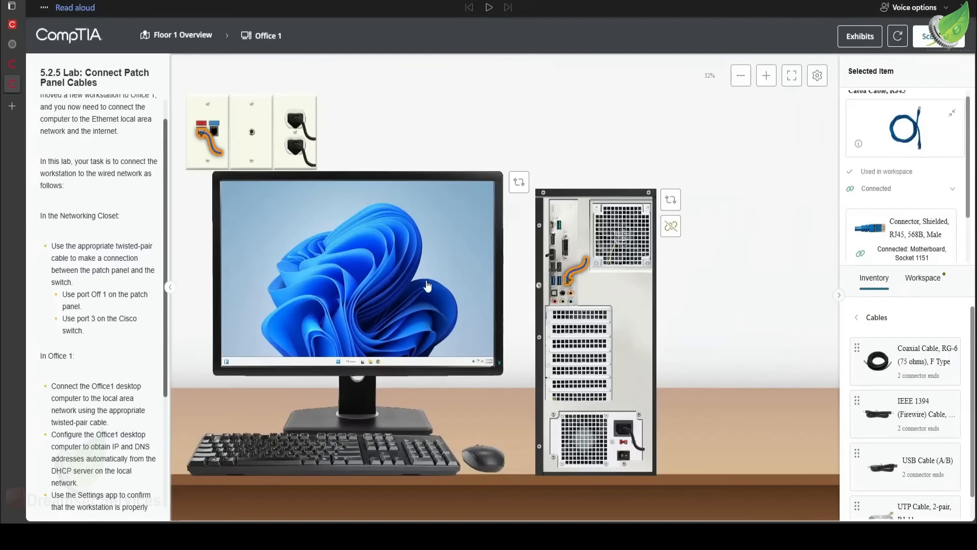
Open the Networking Closet hardware from the floor overview and inspect the rack's switch and patch panel cabling.
{"action": "left_click", "coordinate": [201, 37]}
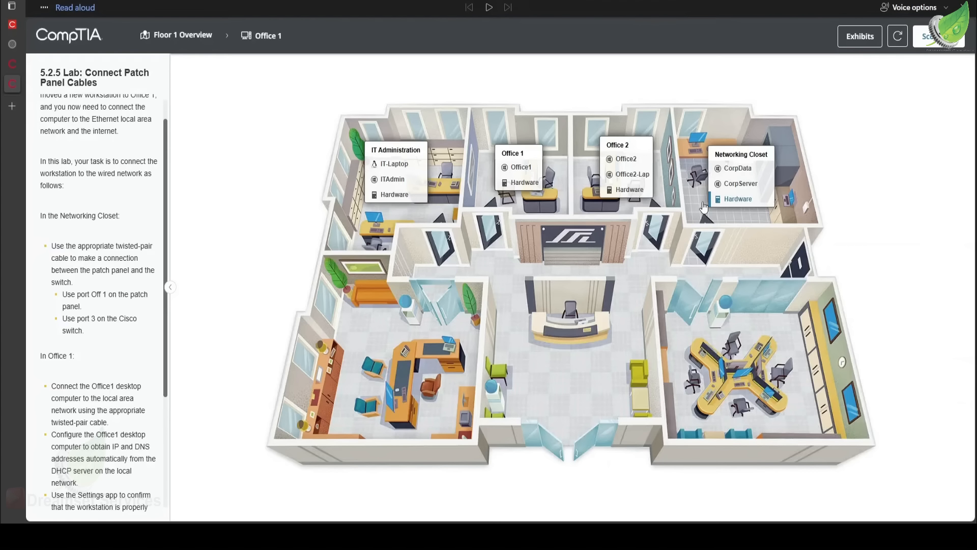
{"action": "left_click", "coordinate": [742, 200]}
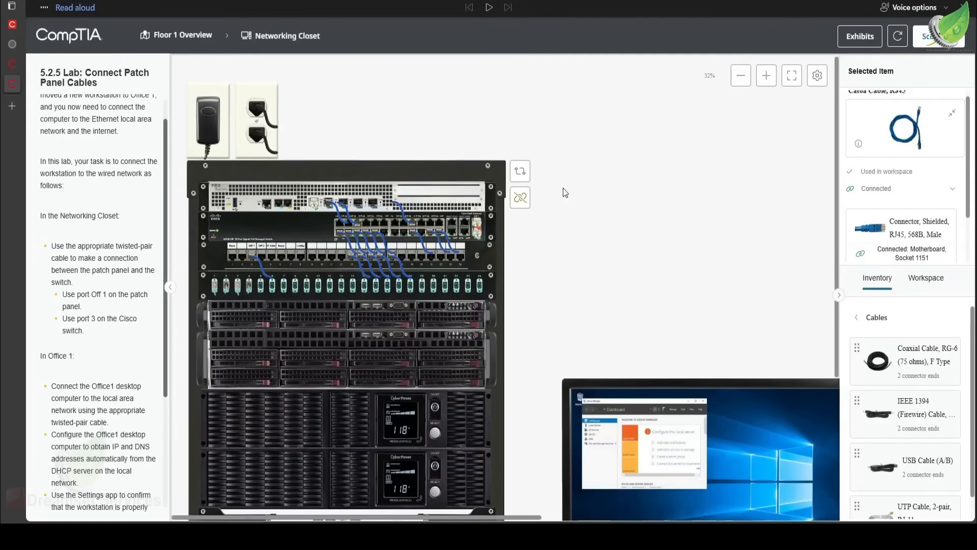
{"action": "scroll", "coordinate": [336, 225], "scroll_direction": "up", "scroll_amount": 1}
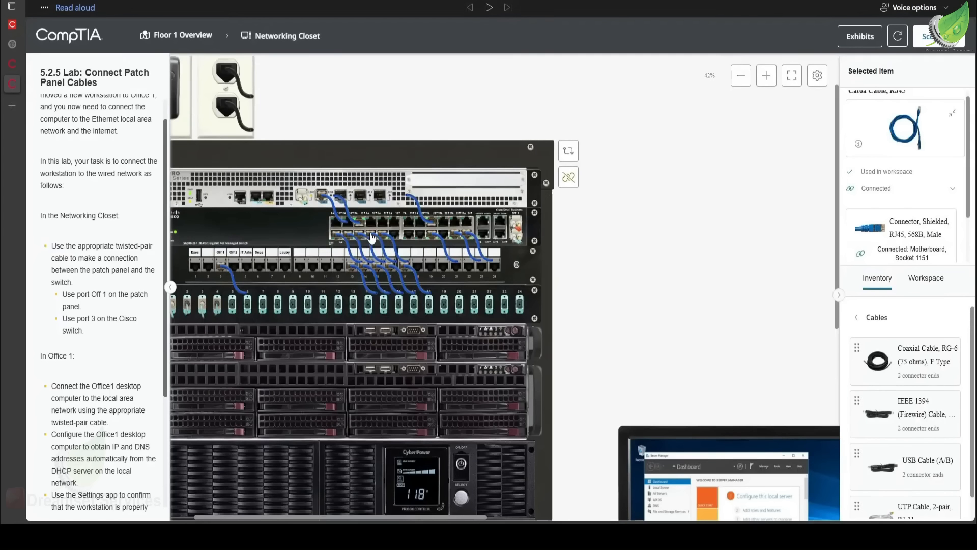
{"action": "scroll", "coordinate": [370, 237], "scroll_direction": "up", "scroll_amount": 2}
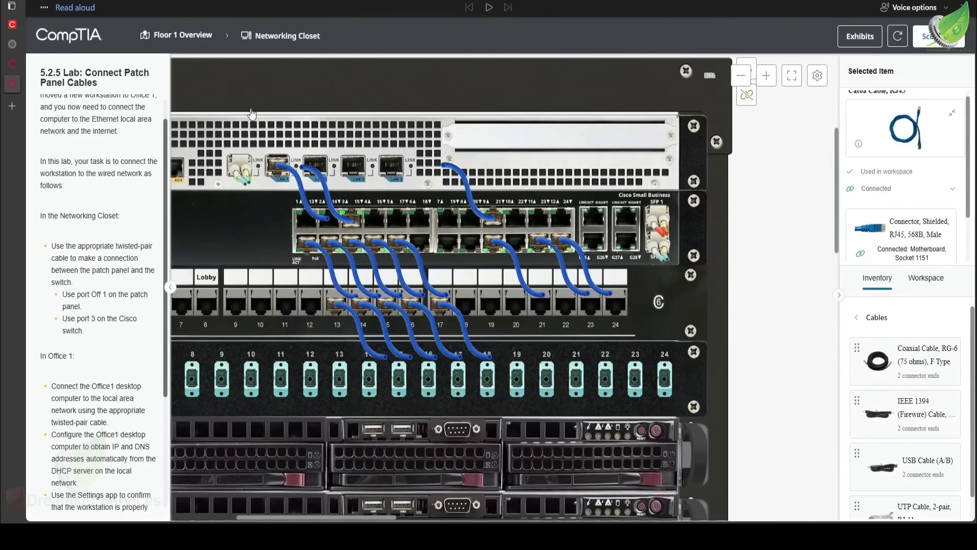
Return to Office 1, enter the Office1 computer's desktop and open Control Panel.
{"action": "left_click", "coordinate": [187, 36]}
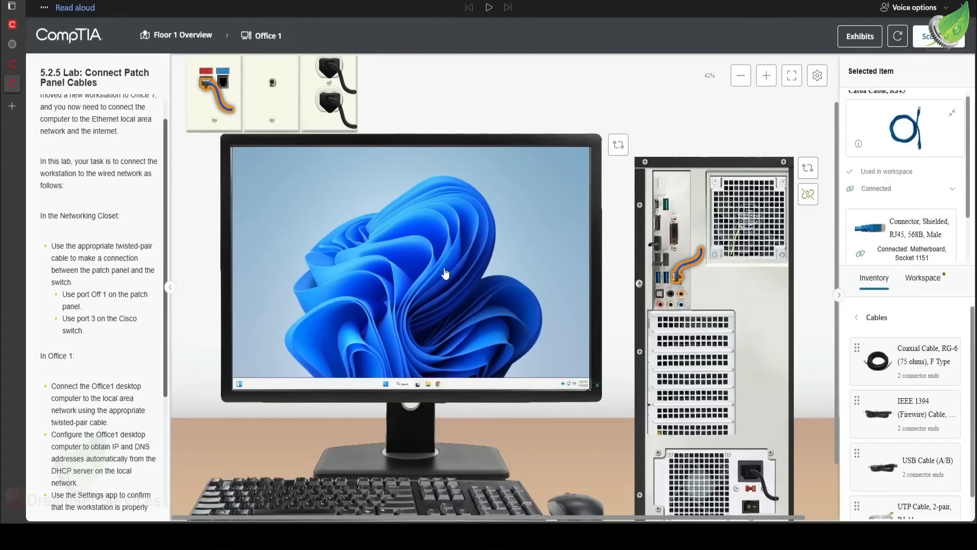
{"action": "left_click", "coordinate": [450, 241]}
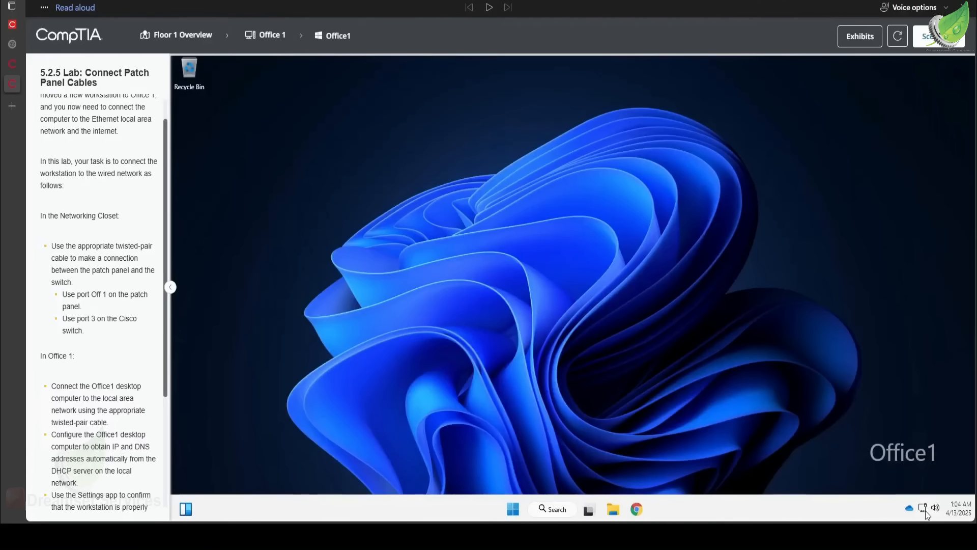
{"action": "left_click", "coordinate": [557, 509]}
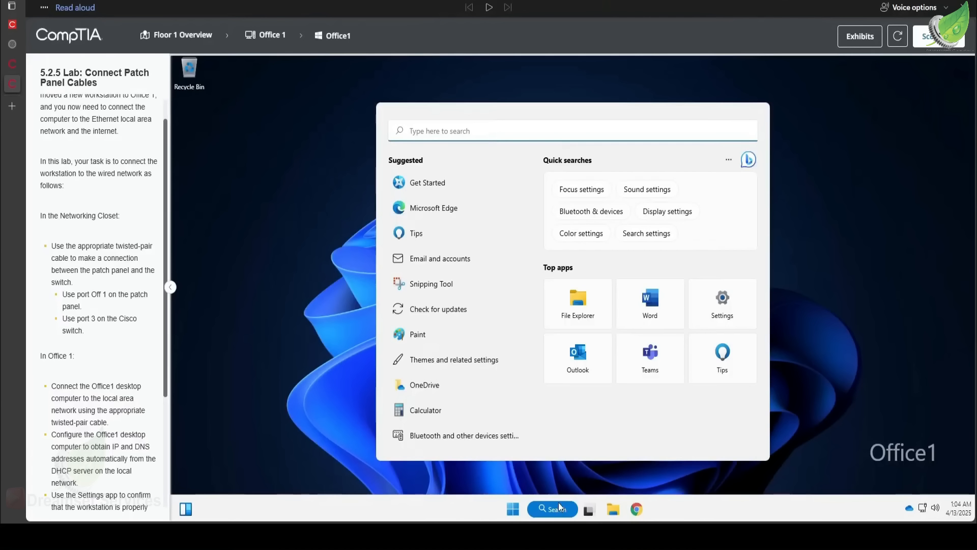
{"action": "type", "text": "con"}
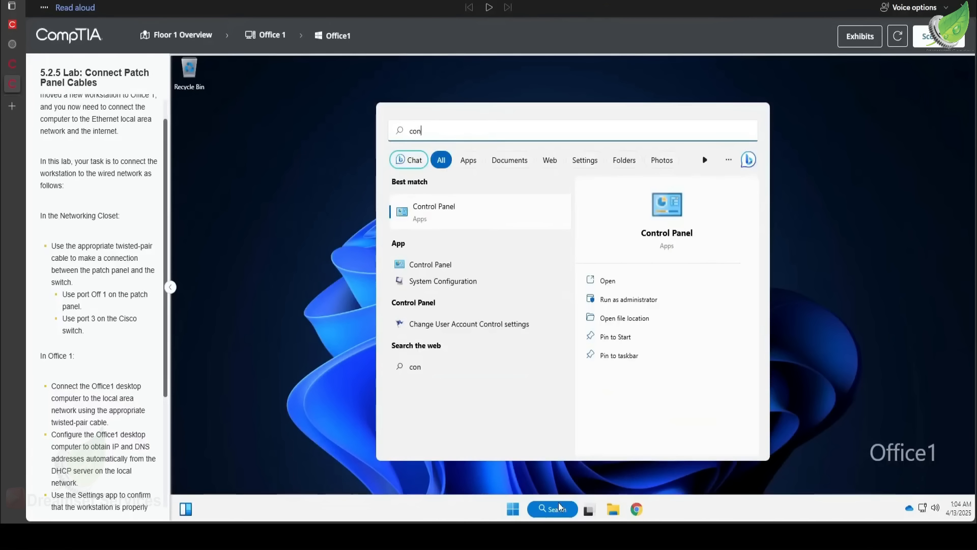
{"action": "type", "text": "tro"}
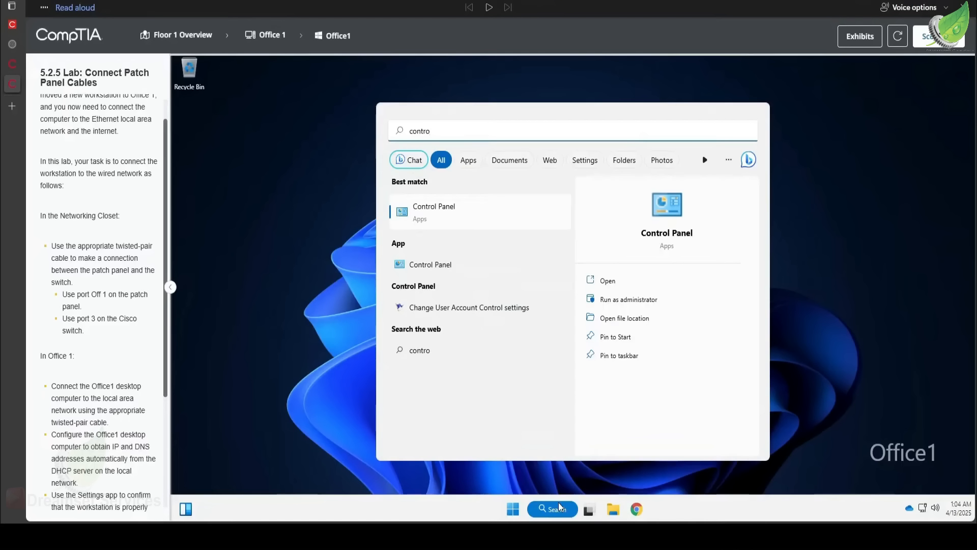
{"action": "left_click", "coordinate": [558, 503]}
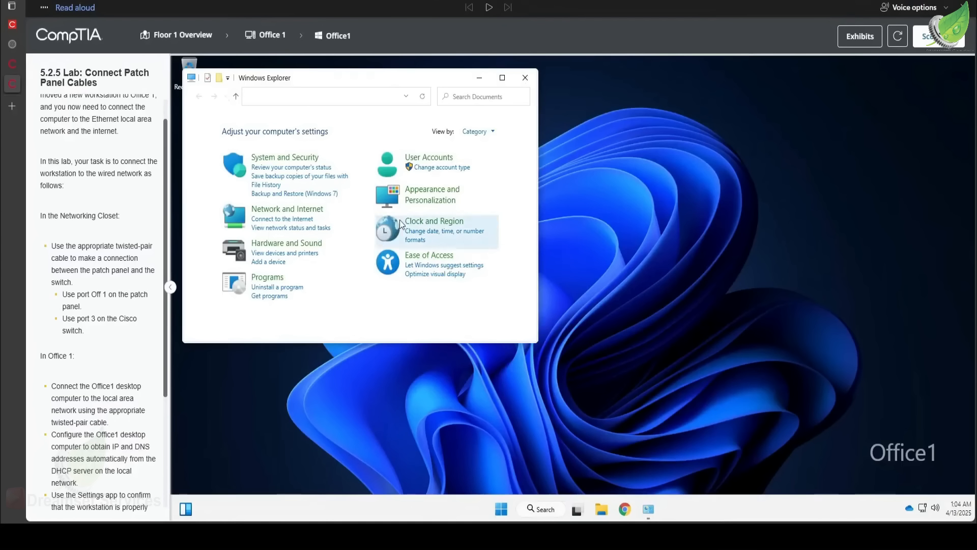
Open the Ethernet connection's status from the Network and Sharing Center.
{"action": "left_click", "coordinate": [288, 210]}
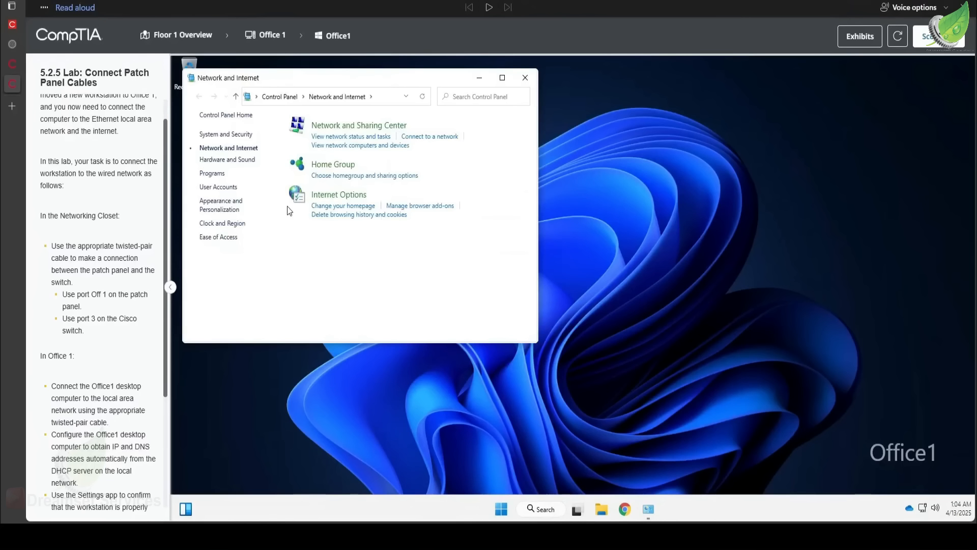
{"action": "left_click", "coordinate": [504, 79]}
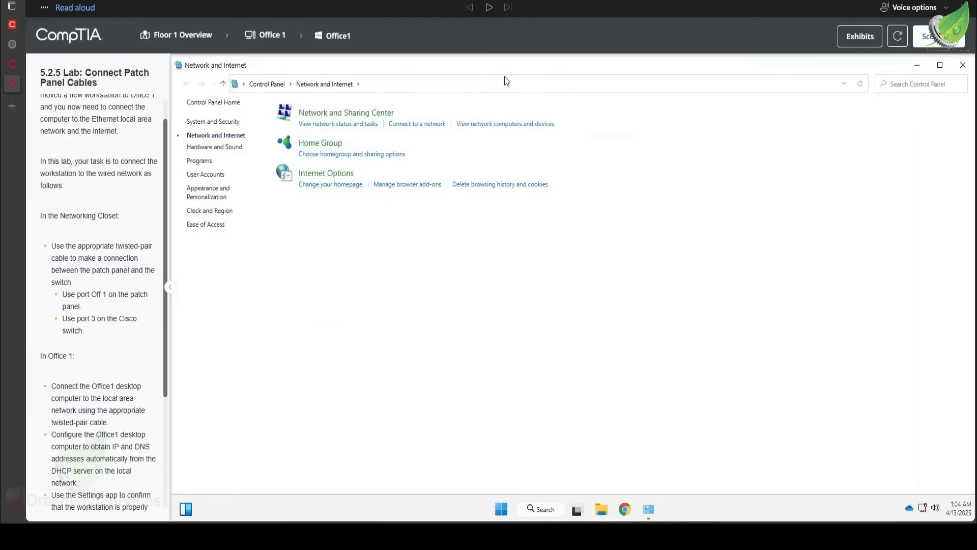
{"action": "left_click", "coordinate": [321, 113]}
{"action": "left_click", "coordinate": [473, 161]}
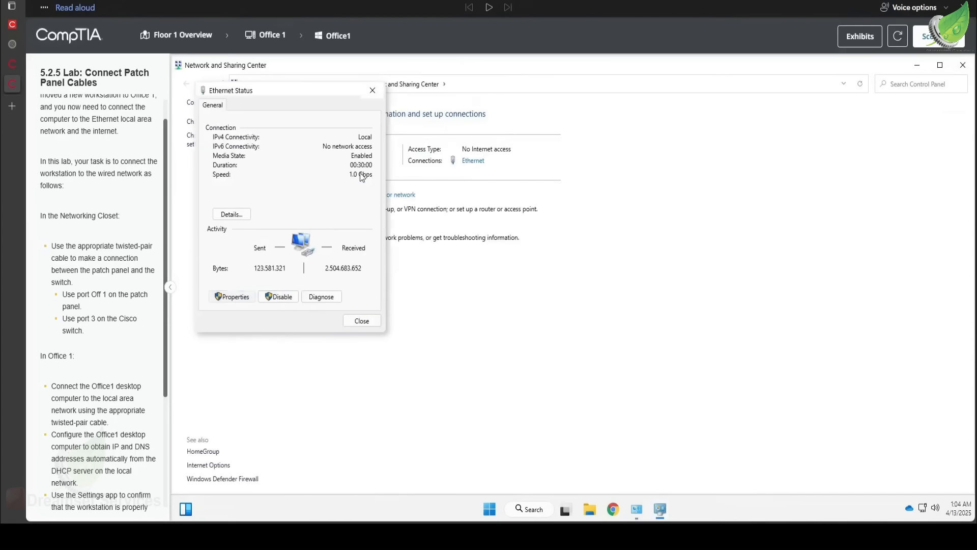
Set the Ethernet adapter's Internet Protocol Version 4 to obtain the IP address and DNS server address automatically.
{"action": "double_click", "coordinate": [331, 228]}
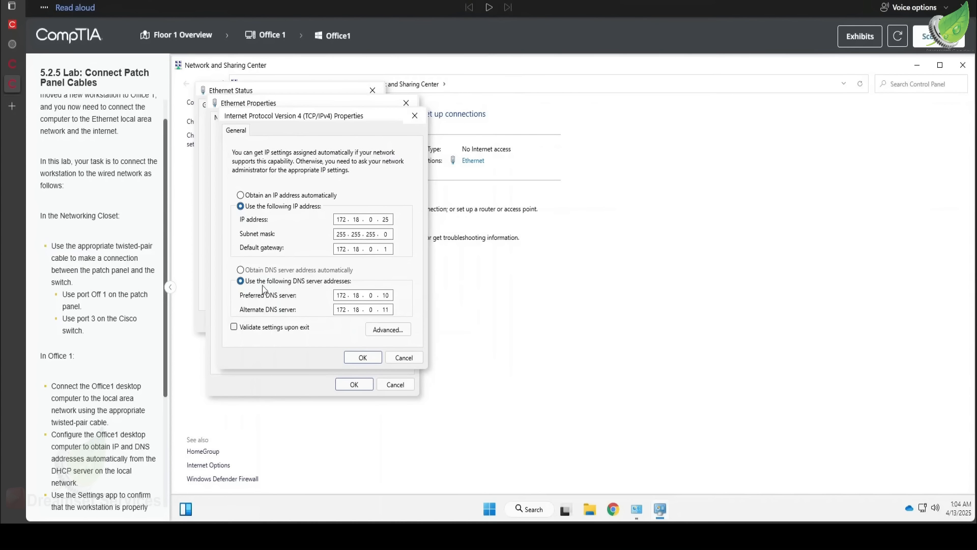
{"action": "left_click", "coordinate": [255, 198]}
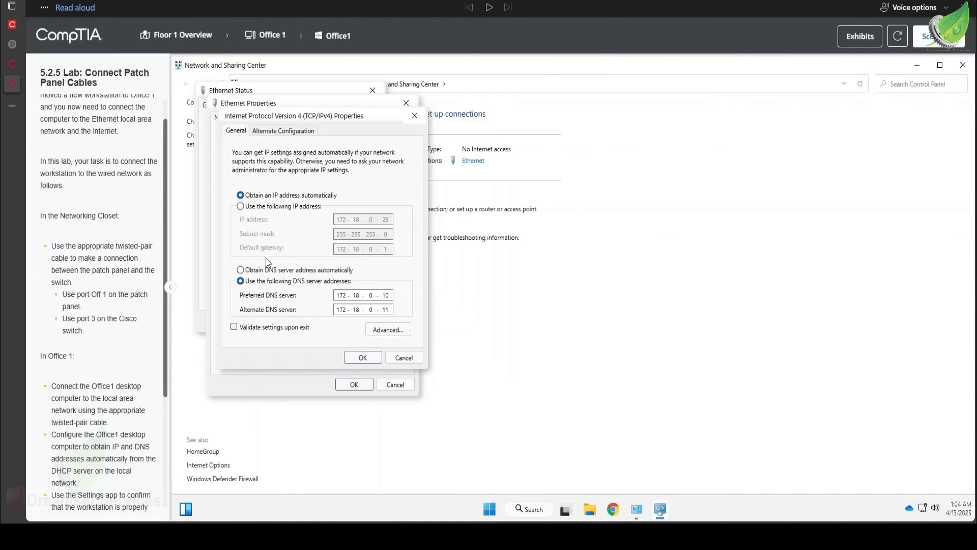
{"action": "left_click", "coordinate": [266, 271]}
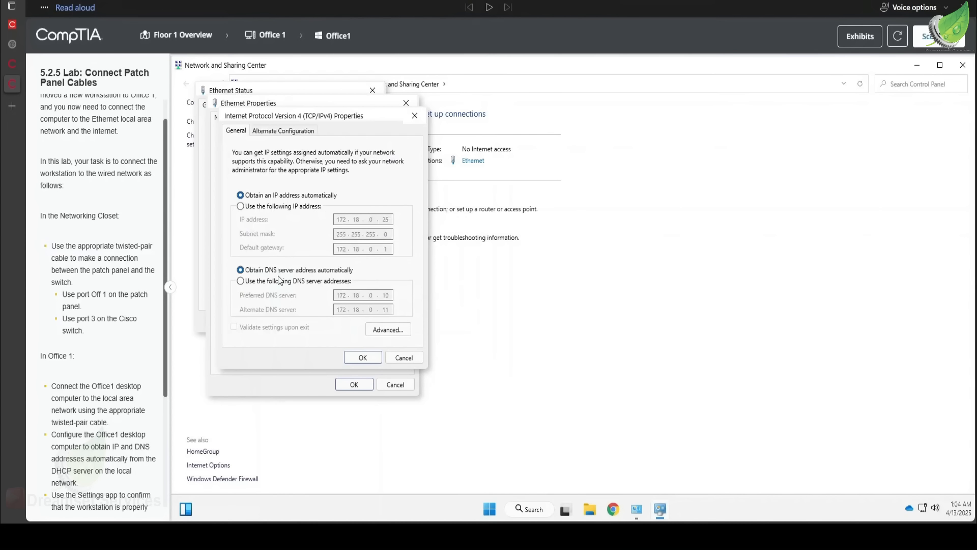
{"action": "left_click", "coordinate": [364, 358]}
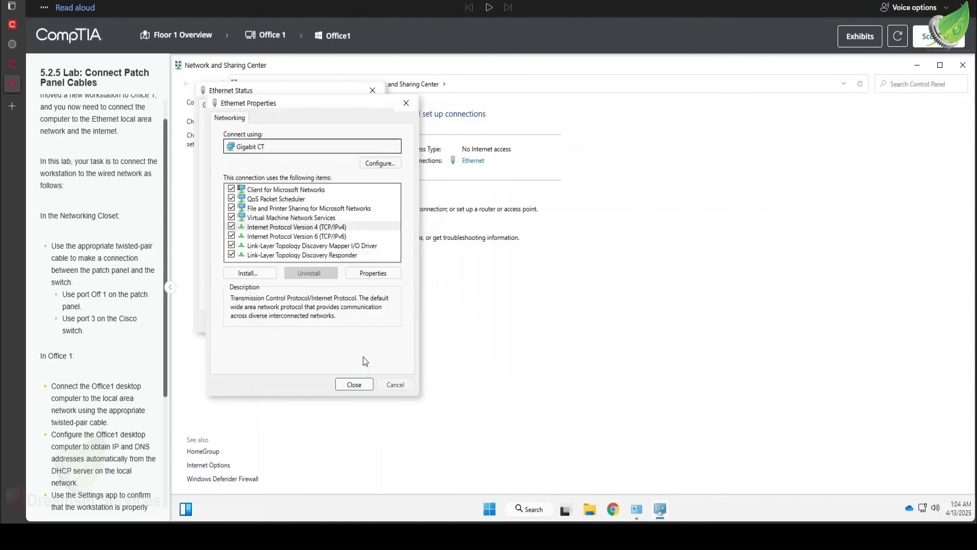
{"action": "left_click", "coordinate": [360, 386]}
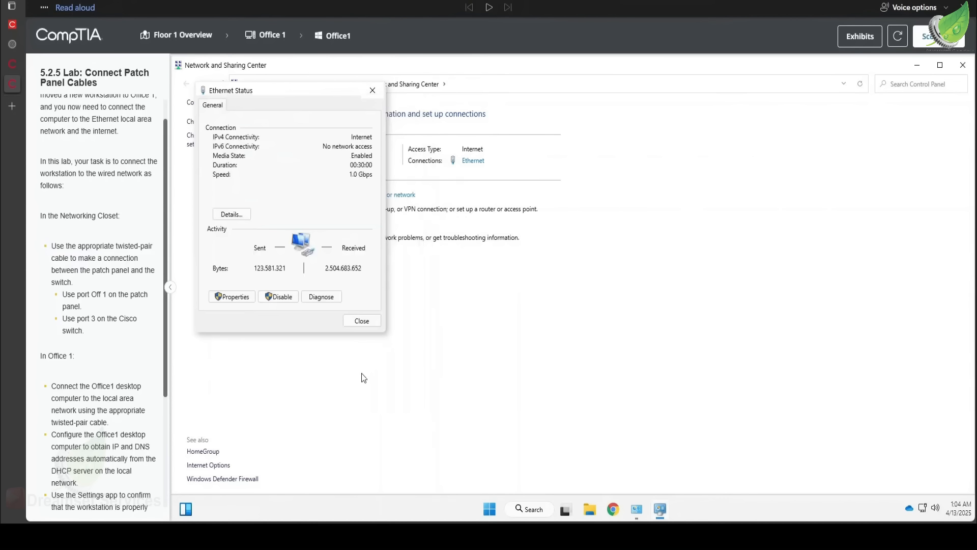
{"action": "left_click", "coordinate": [363, 321]}
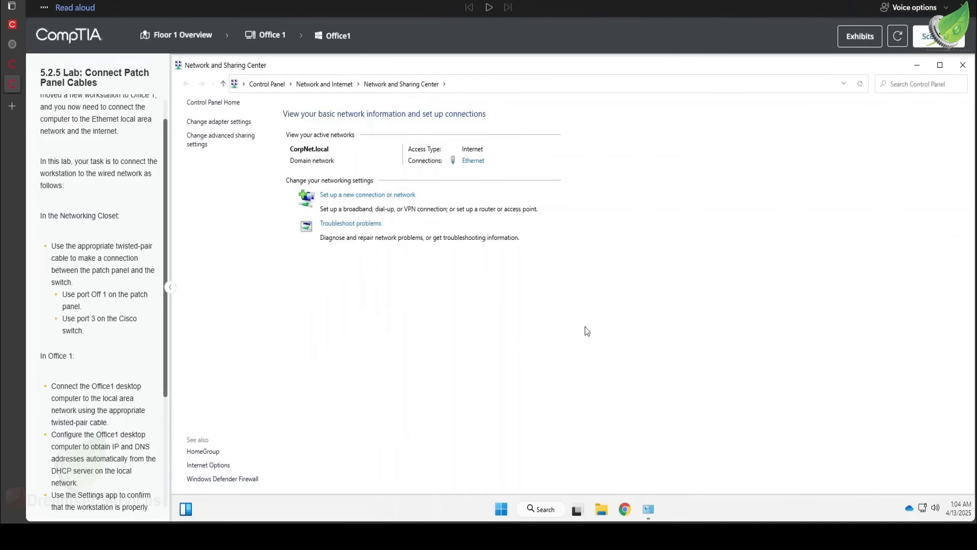
Run ipconfig in a non-admin terminal to check the workstation's IP configuration, and review the lab instructions.
{"action": "right_click", "coordinate": [503, 507]}
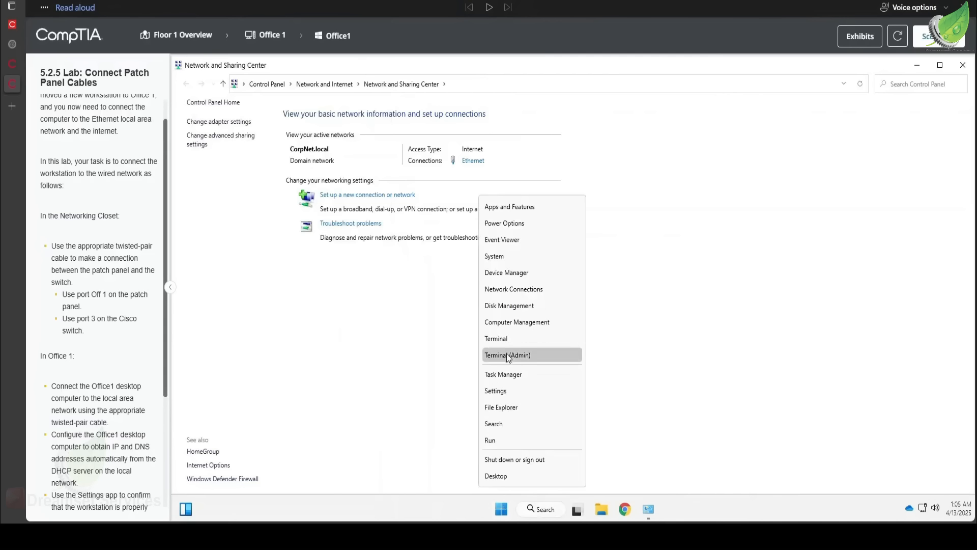
{"action": "left_click", "coordinate": [507, 339]}
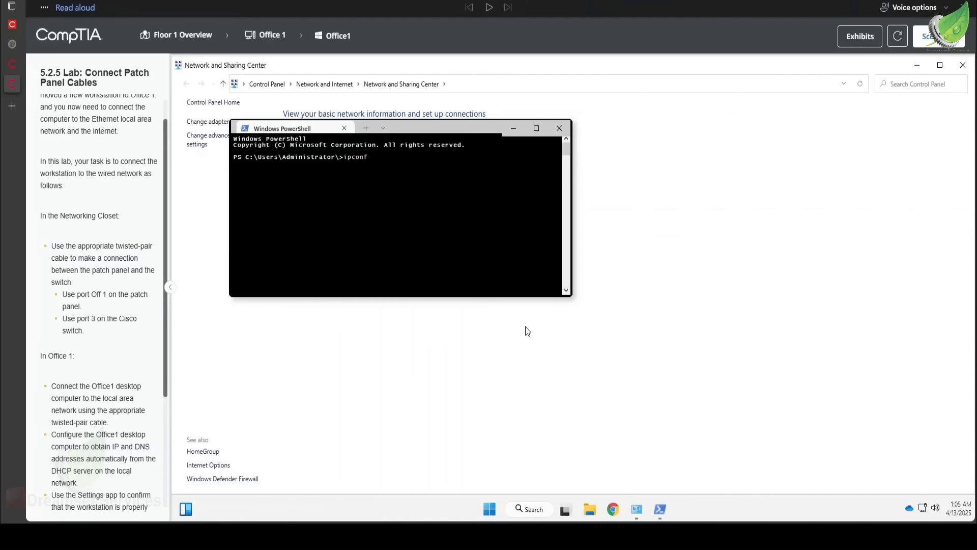
{"action": "key", "text": "Return"}
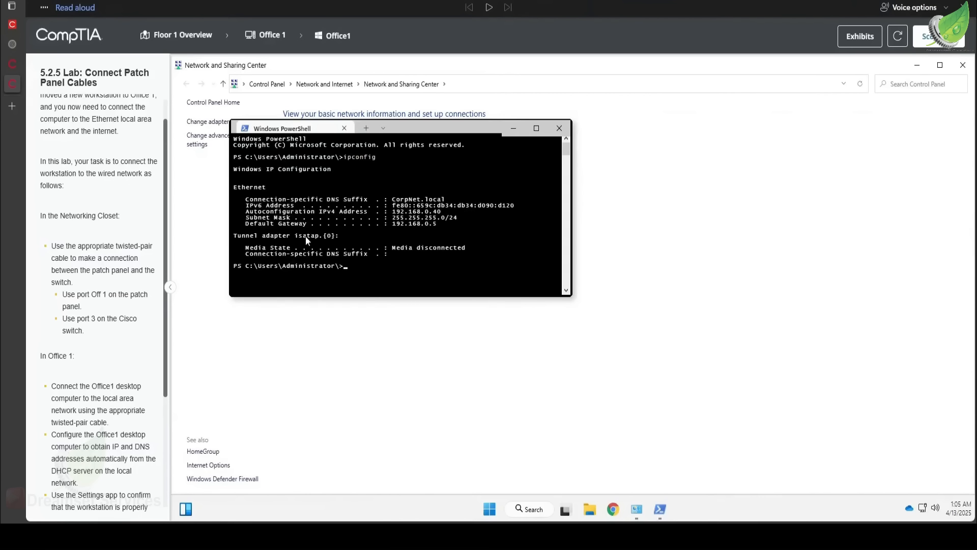
{"action": "scroll", "coordinate": [111, 298], "scroll_direction": "down", "scroll_amount": 3}
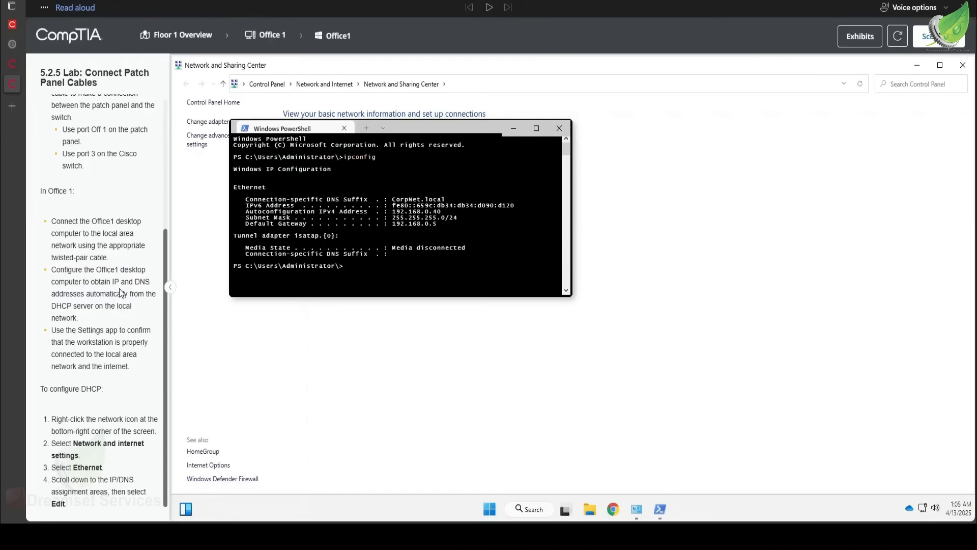
{"action": "scroll", "coordinate": [120, 291], "scroll_direction": "up", "scroll_amount": 4}
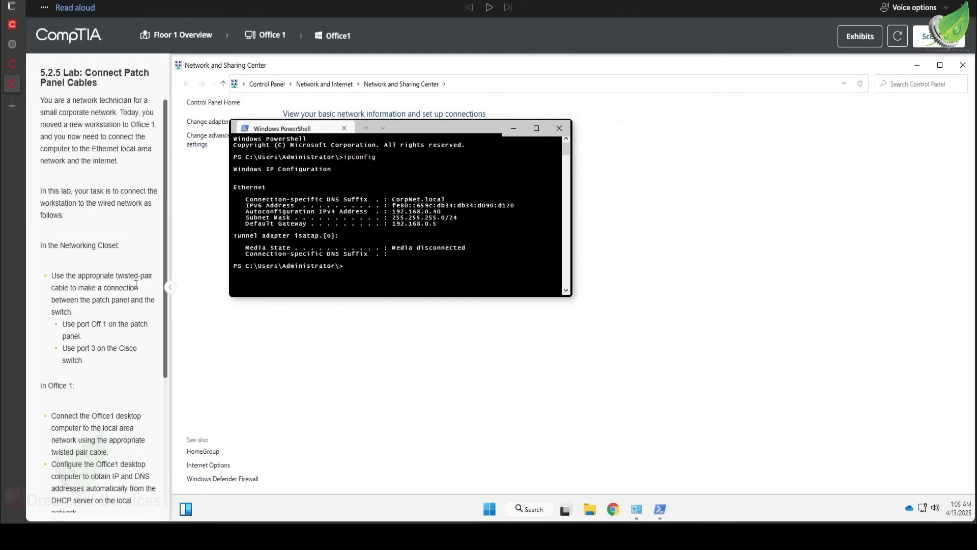
Search Google for "goo" in Chrome to test the workstation's internet access.
{"action": "left_click", "coordinate": [614, 509]}
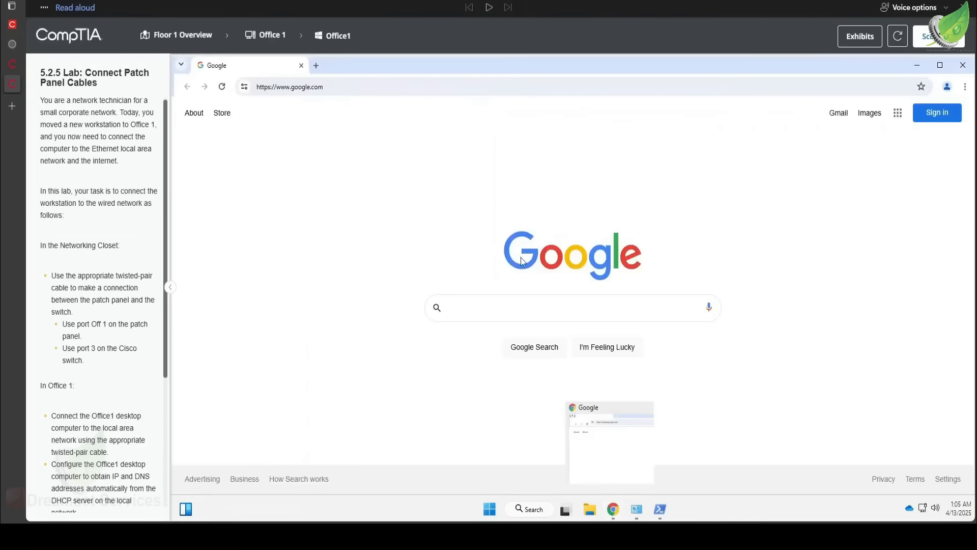
{"action": "left_click", "coordinate": [514, 303]}
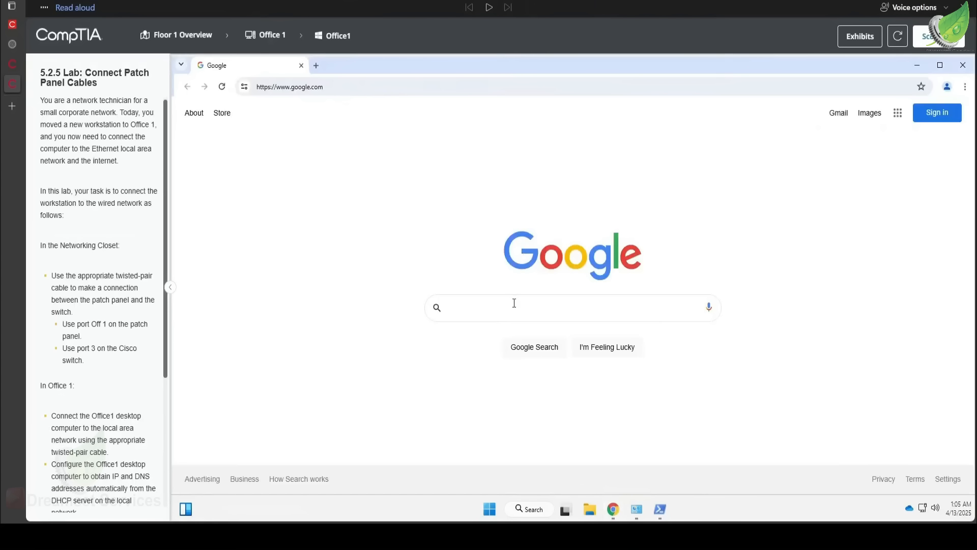
{"action": "type", "text": "goo"}
{"action": "key", "text": "Return"}
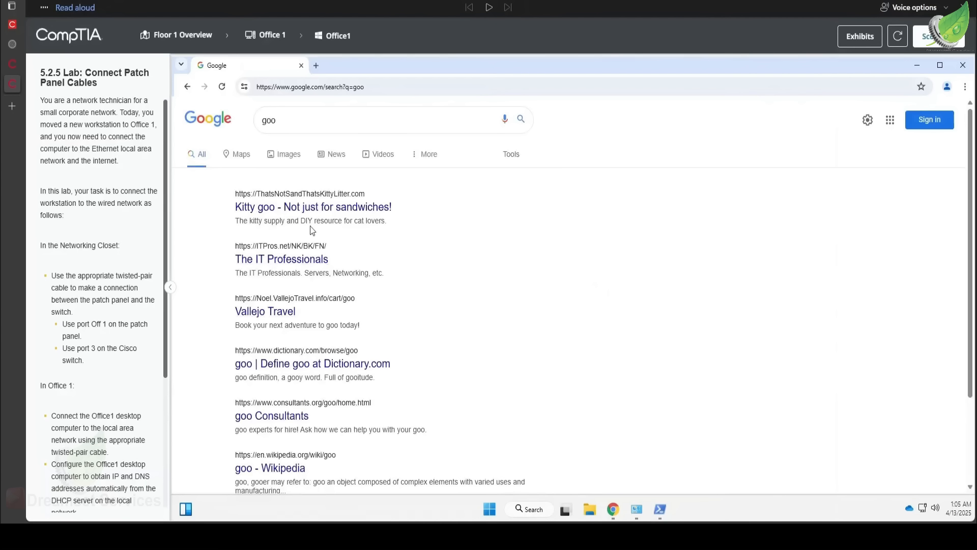
Open the Ethernet page of the Network & internet settings in a maximized Settings window and locate the IP and DNS assignments.
{"action": "scroll", "coordinate": [92, 239], "scroll_direction": "down", "scroll_amount": 4}
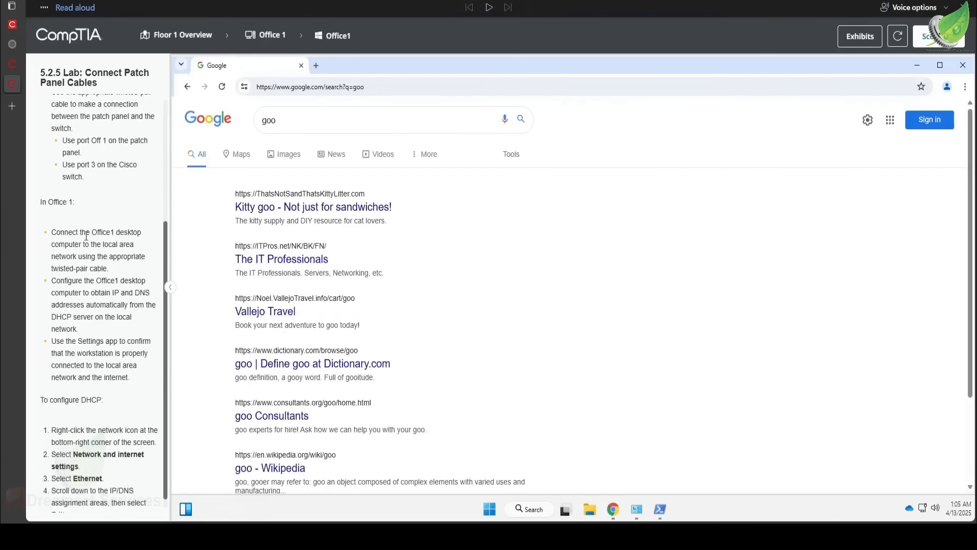
{"action": "right_click", "coordinate": [923, 507]}
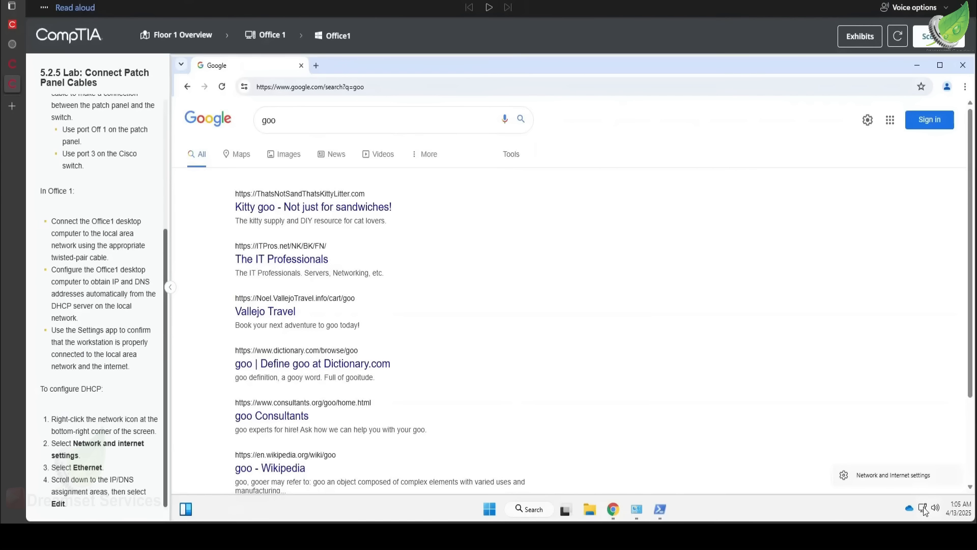
{"action": "left_click", "coordinate": [910, 475]}
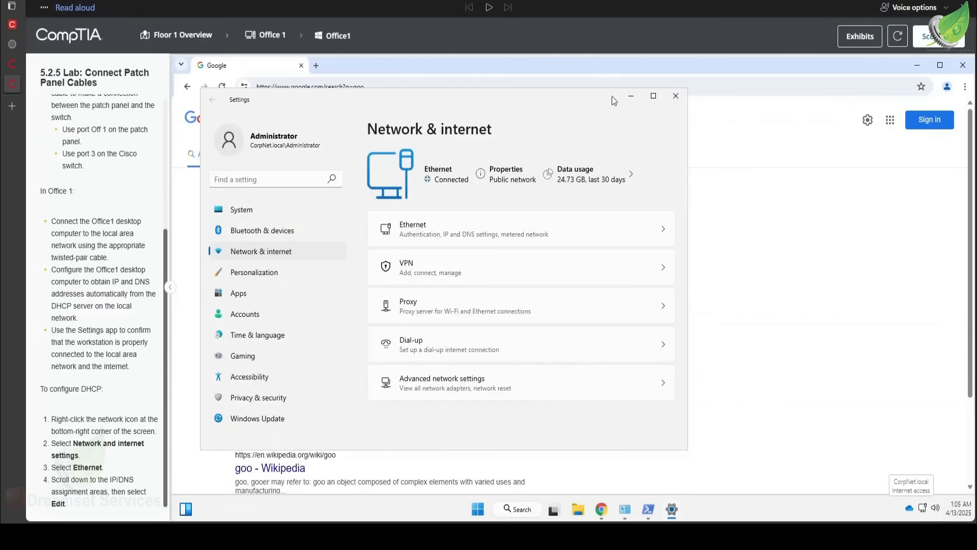
{"action": "left_click", "coordinate": [655, 100]}
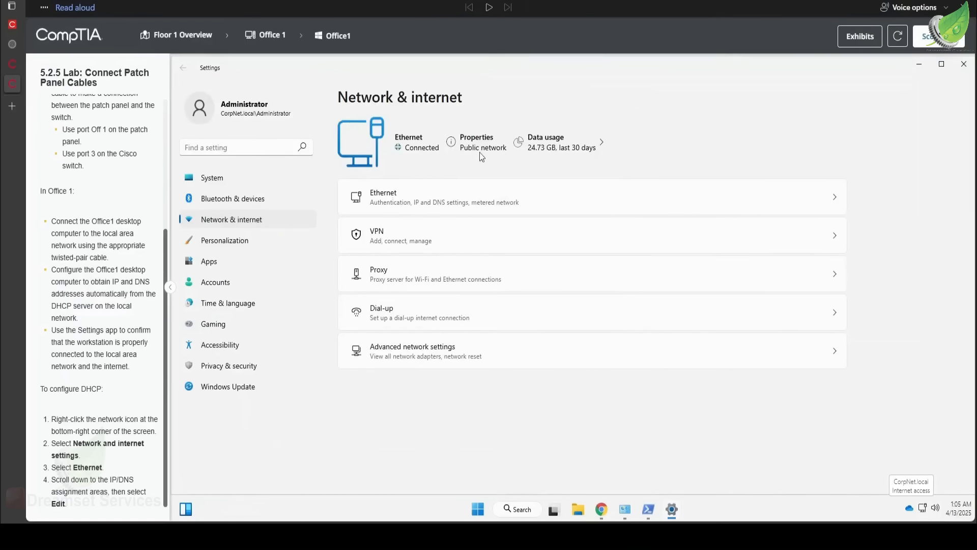
{"action": "left_click", "coordinate": [381, 200]}
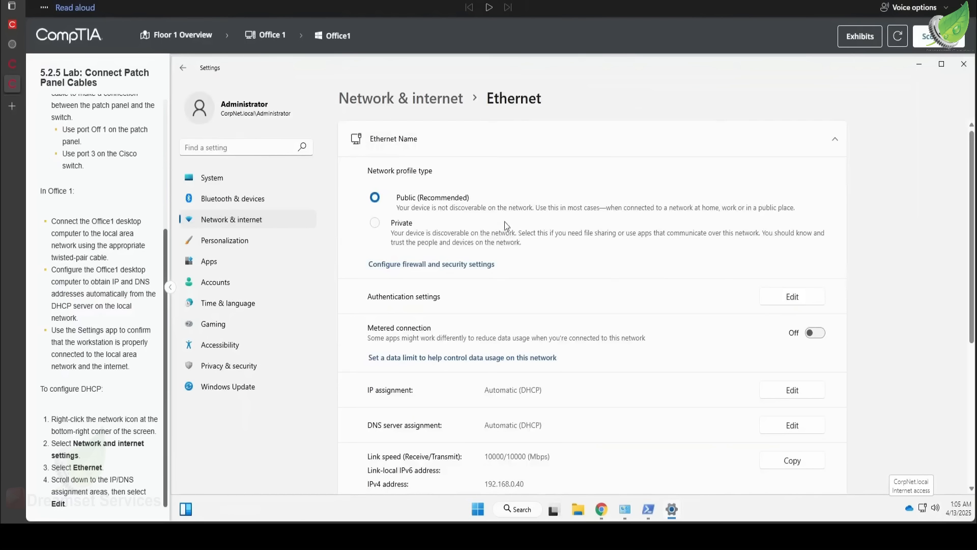
{"action": "scroll", "coordinate": [597, 249], "scroll_direction": "down", "scroll_amount": 3}
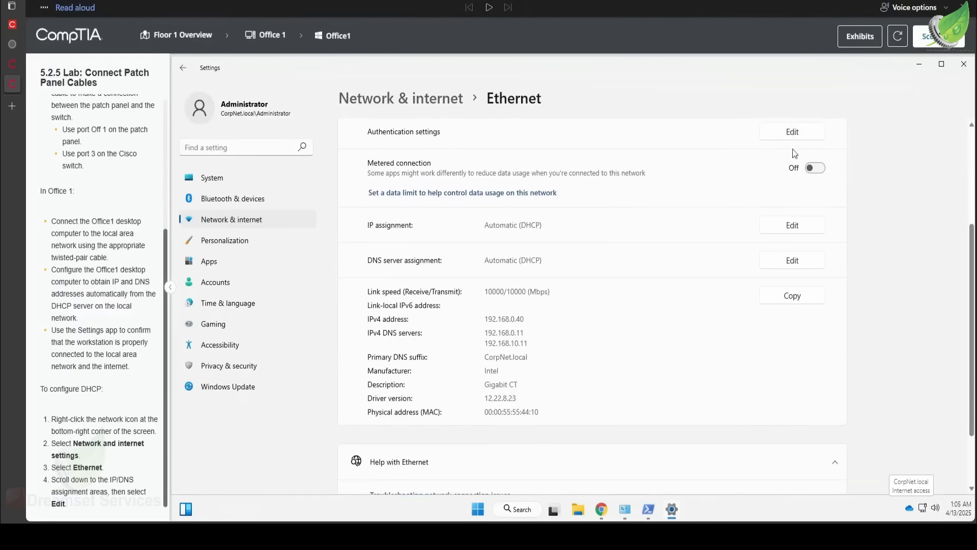
{"action": "scroll", "coordinate": [626, 192], "scroll_direction": "up", "scroll_amount": 2}
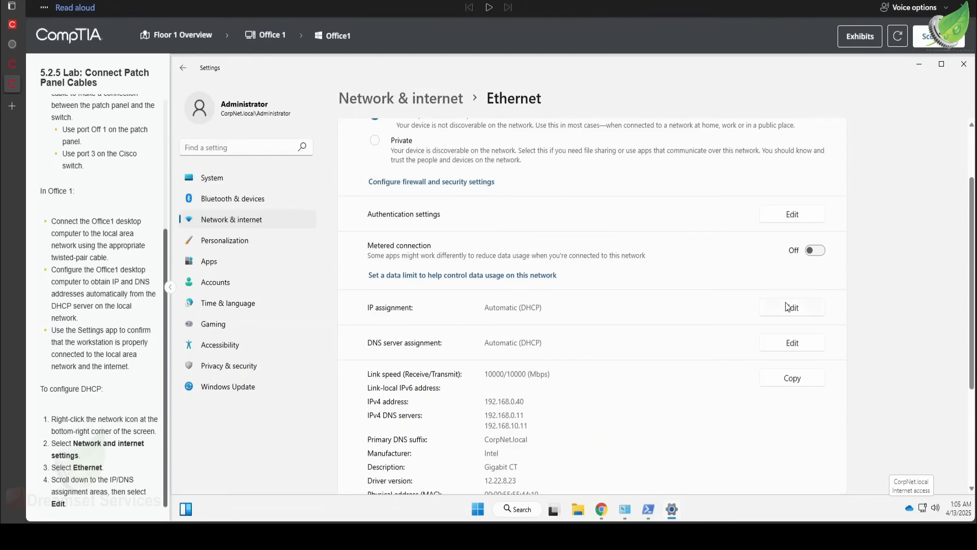
Set the Ethernet connection's IP assignment to Automatic (DHCP) and save it.
{"action": "left_click", "coordinate": [813, 316]}
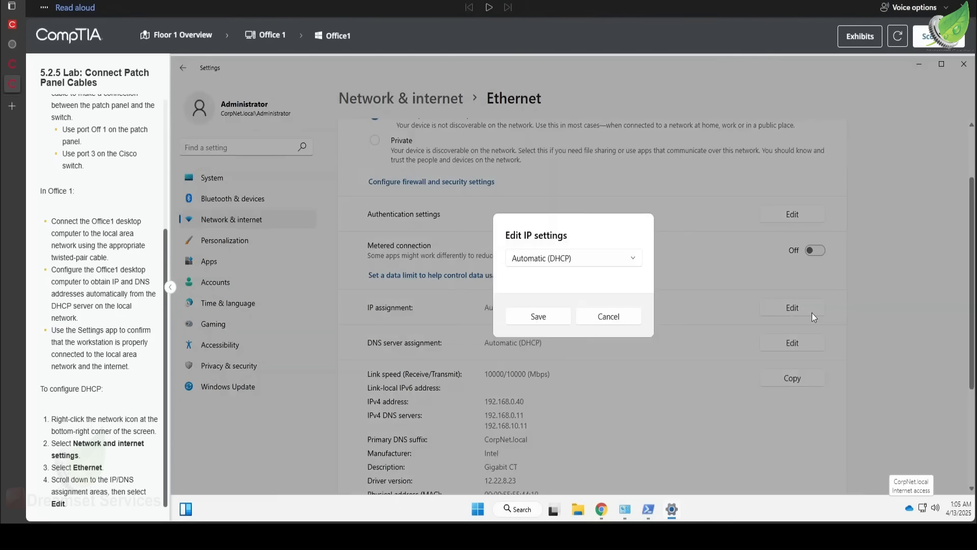
{"action": "left_click", "coordinate": [575, 258]}
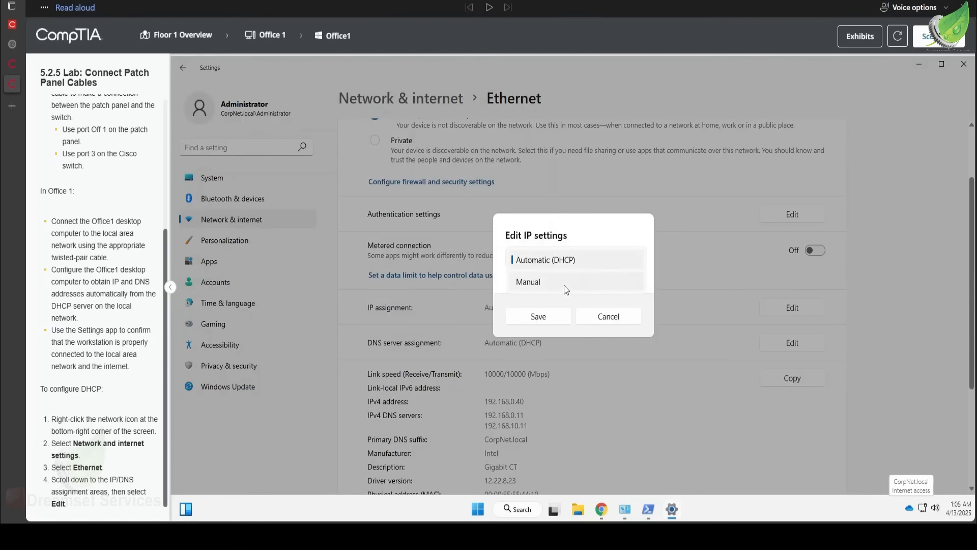
{"action": "left_click", "coordinate": [574, 262]}
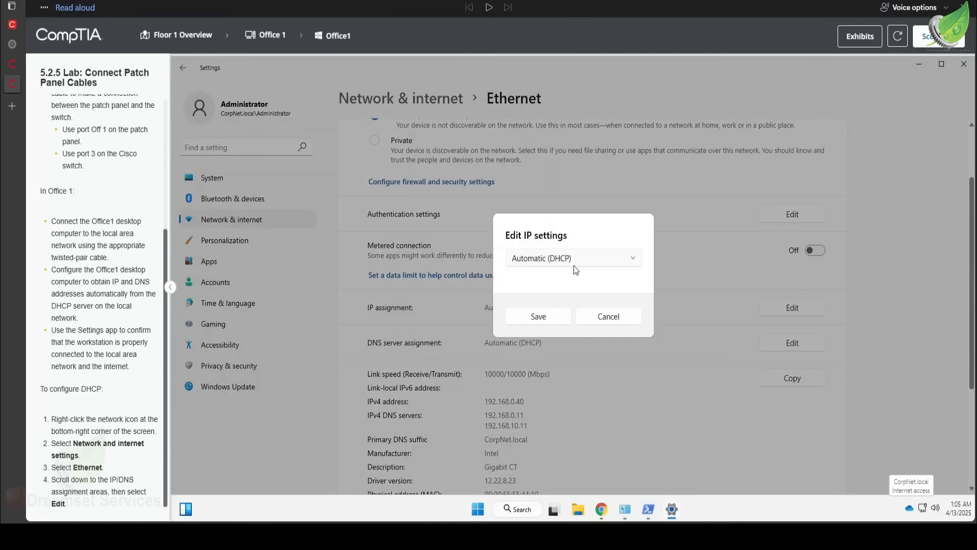
{"action": "left_click", "coordinate": [558, 320]}
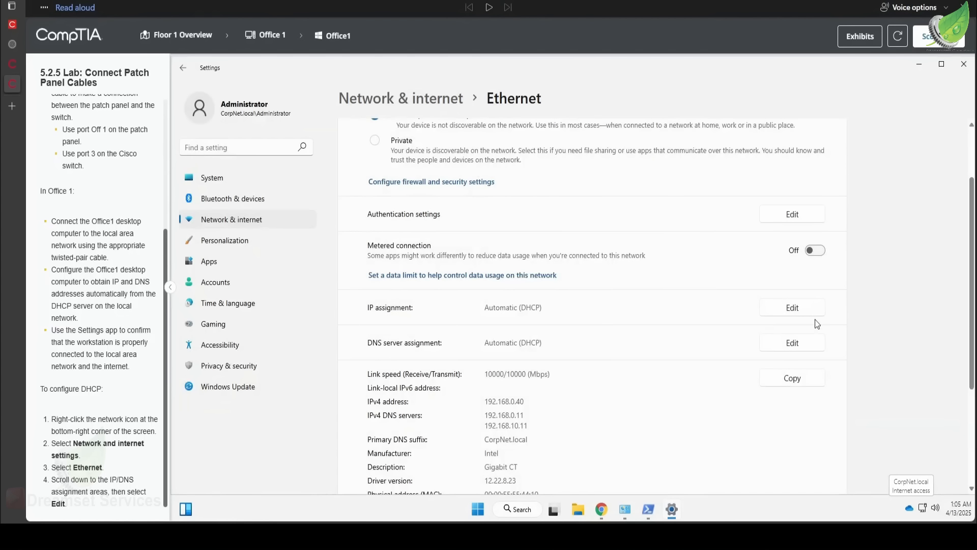
Set the Ethernet connection's DNS server assignment to Automatic (DHCP) and save it.
{"action": "left_click", "coordinate": [805, 342]}
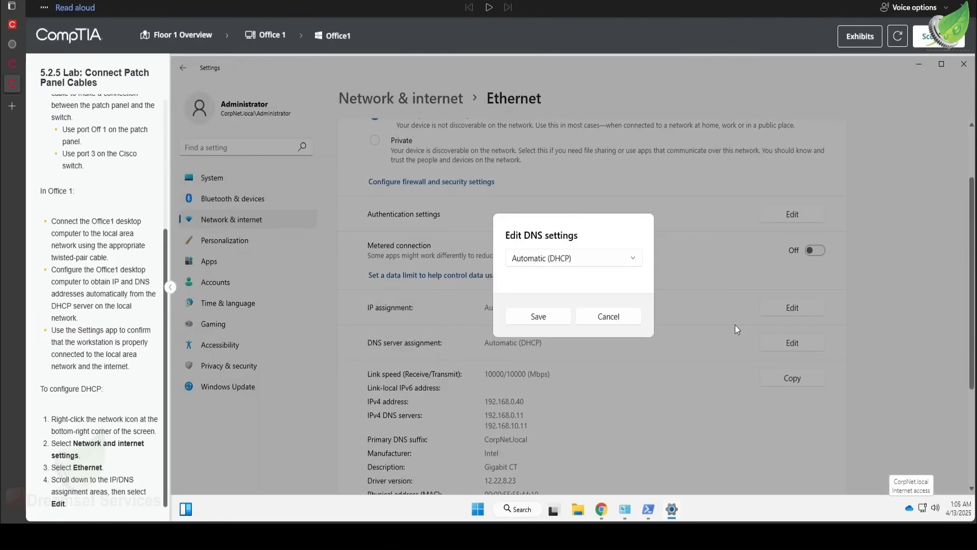
{"action": "left_click", "coordinate": [542, 260]}
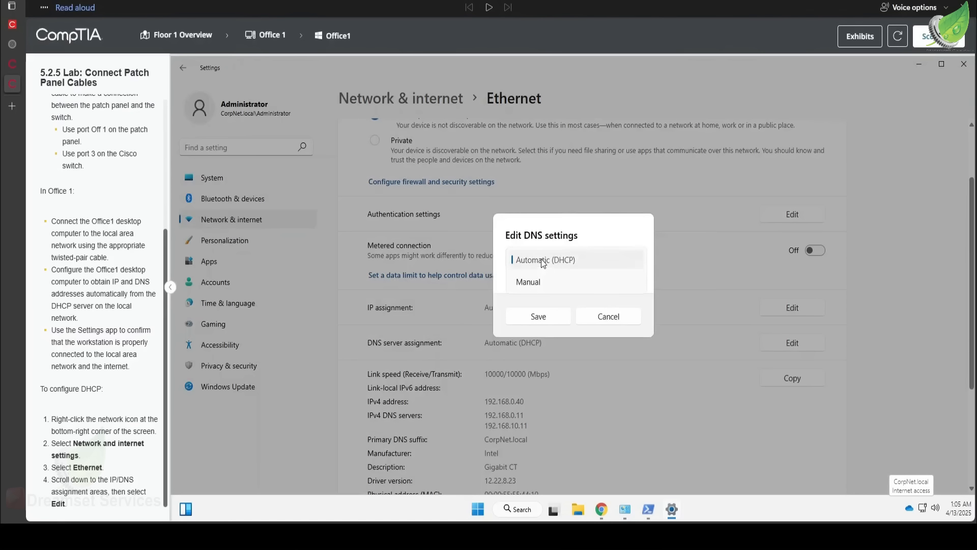
{"action": "left_click", "coordinate": [541, 259]}
{"action": "left_click", "coordinate": [543, 319]}
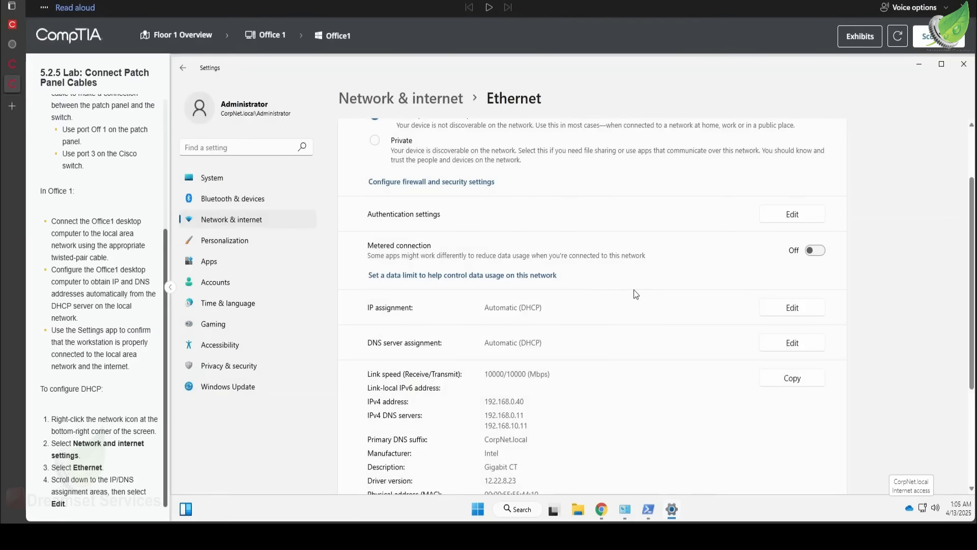
Review the Ethernet connection's address details and view the floor's network diagram in the lab exhibits.
{"action": "scroll", "coordinate": [750, 298], "scroll_direction": "down", "scroll_amount": 3}
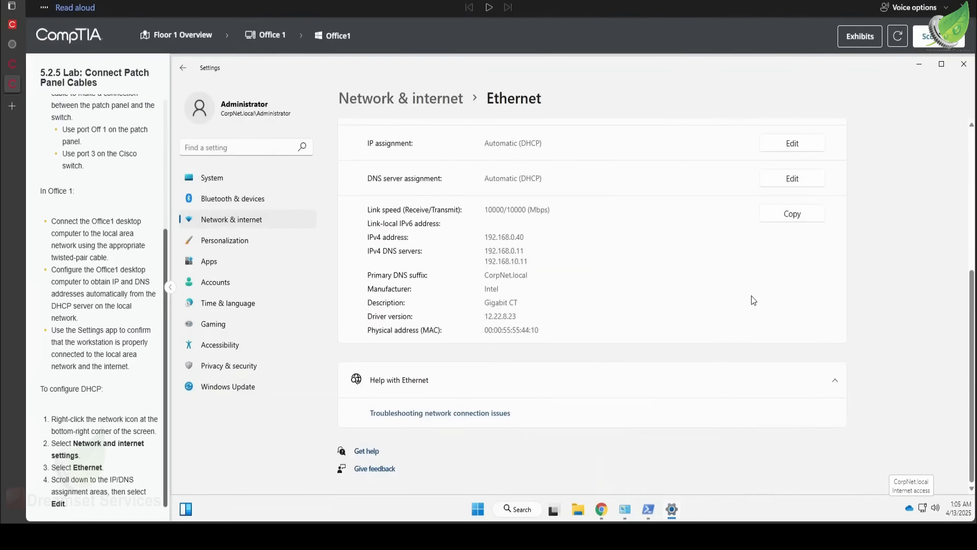
{"action": "scroll", "coordinate": [866, 243], "scroll_direction": "up", "scroll_amount": 3}
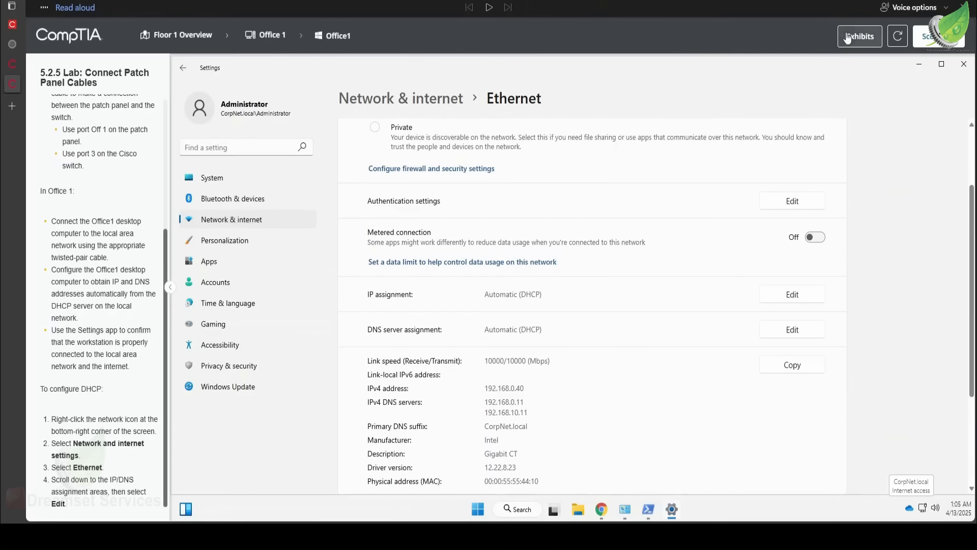
{"action": "left_click", "coordinate": [852, 37]}
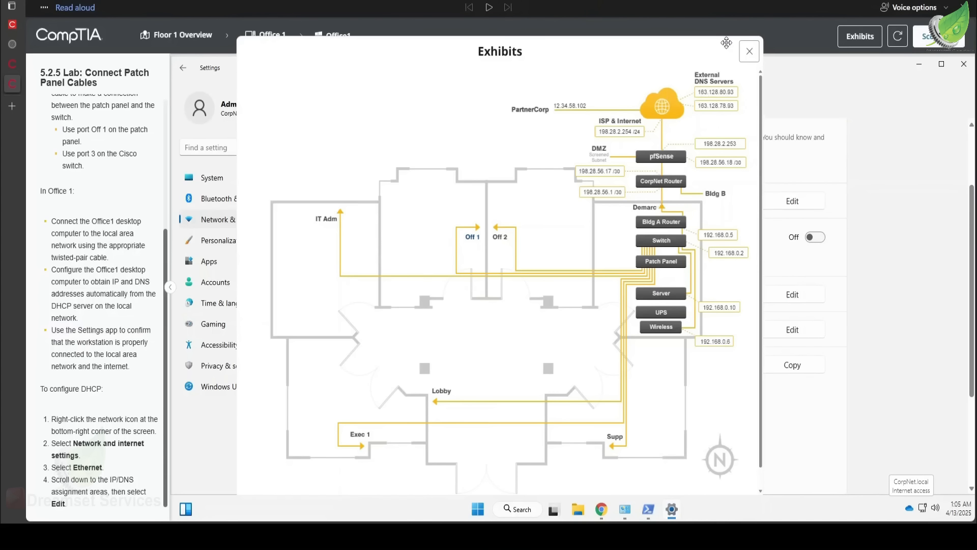
{"action": "left_click", "coordinate": [748, 51]}
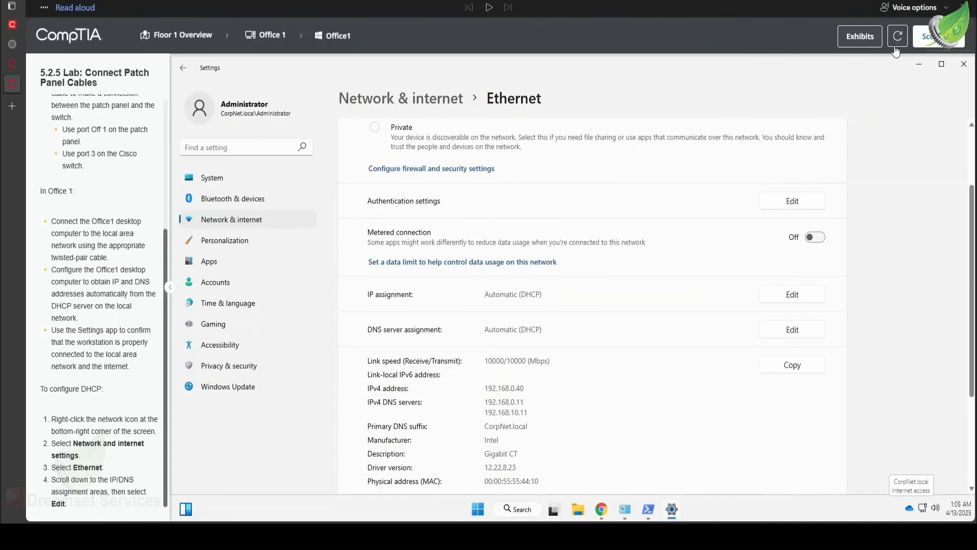
Submit the lab for scoring and confirm the submission.
{"action": "left_click", "coordinate": [940, 45]}
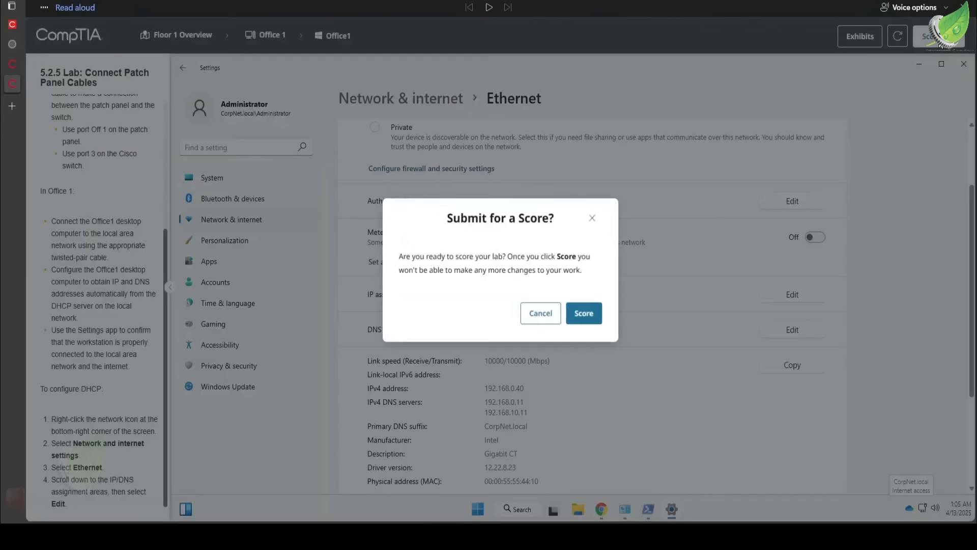
{"action": "left_click", "coordinate": [587, 327]}
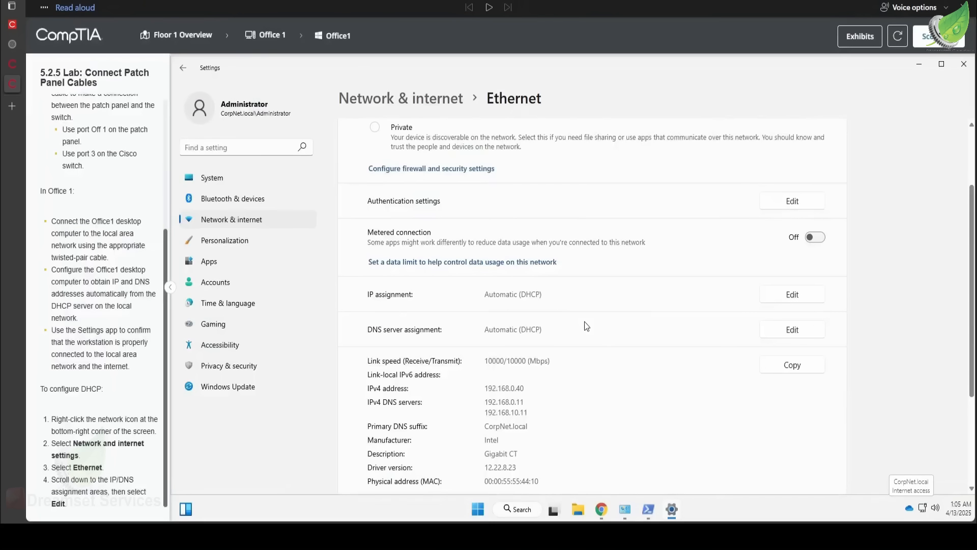